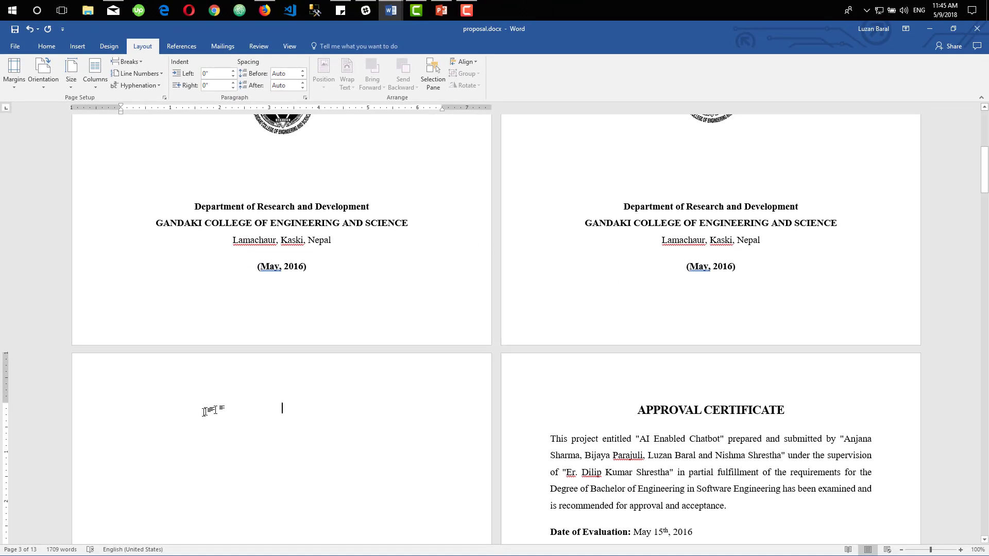
- Open the footer of the second cover page to inspect the section labels, and close header and footer editing
double_click(667, 311)
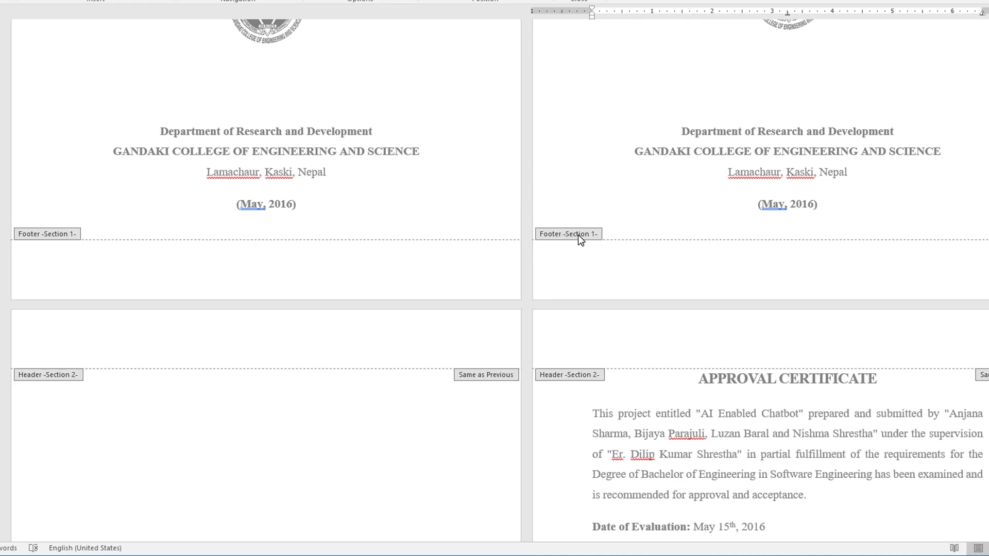
scroll(164, 390, down, 3)
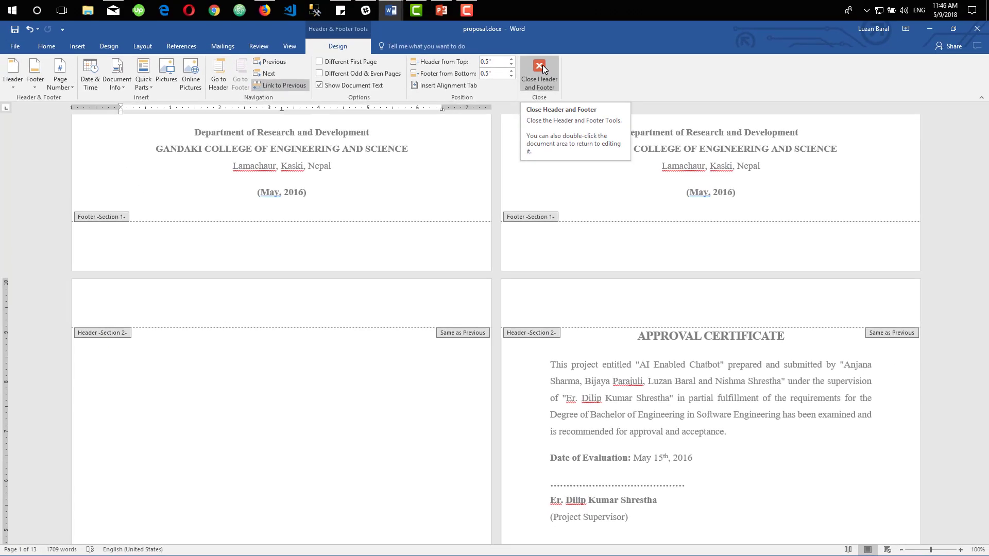
click(553, 37)
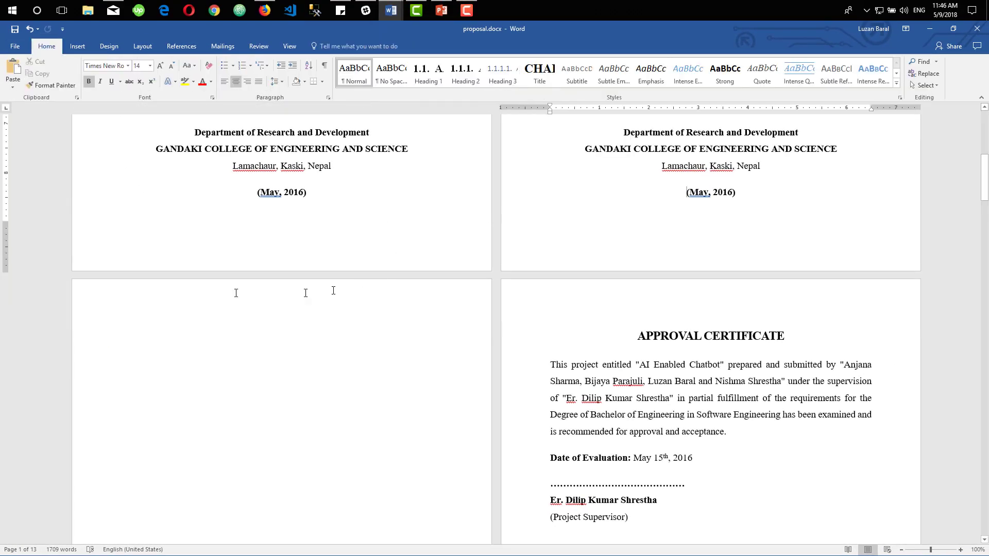
- Remove the blank page between the cover pages and the Approval Certificate page
click(191, 338)
key(Delete)
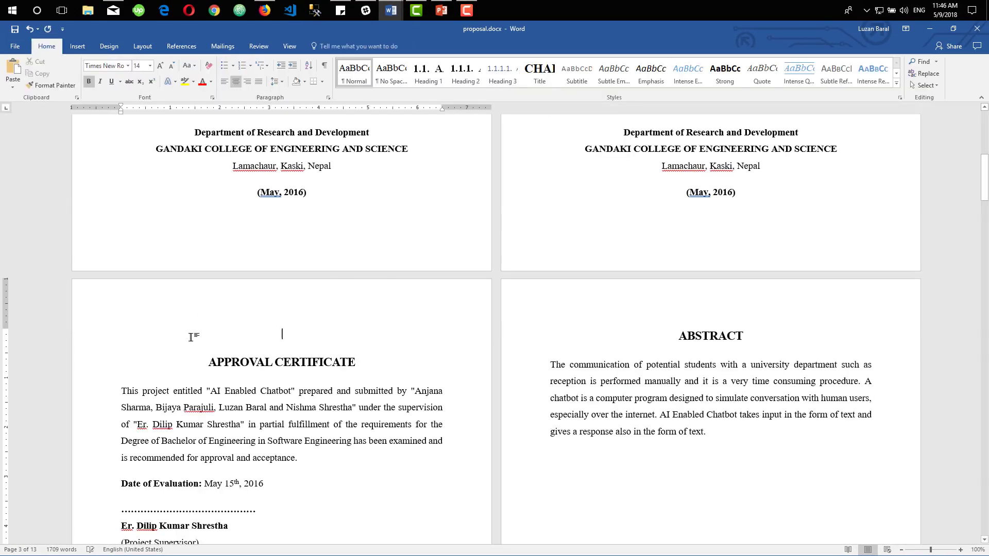
key(Delete)
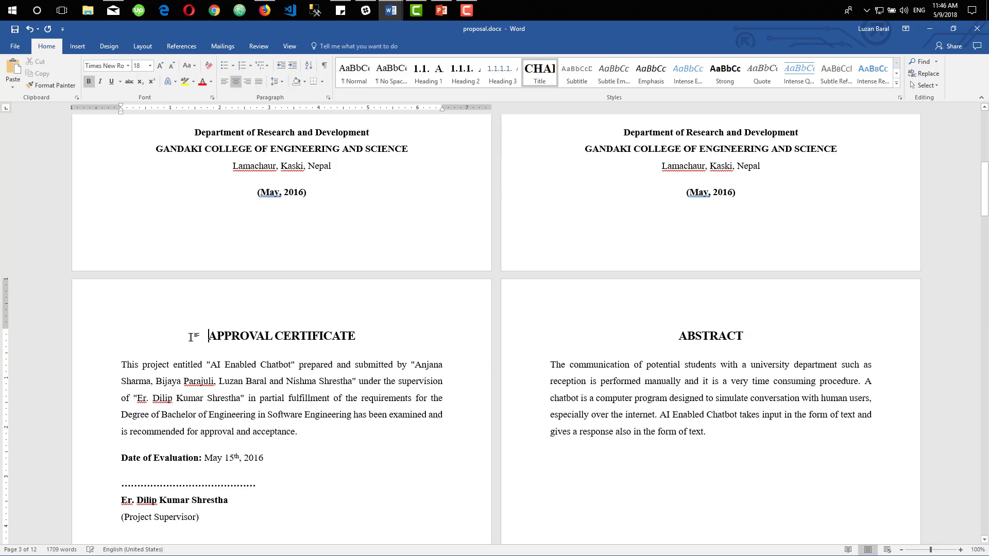
- Insert a Next Page section break at the end of the Abstract text
scroll(283, 248, down, 8)
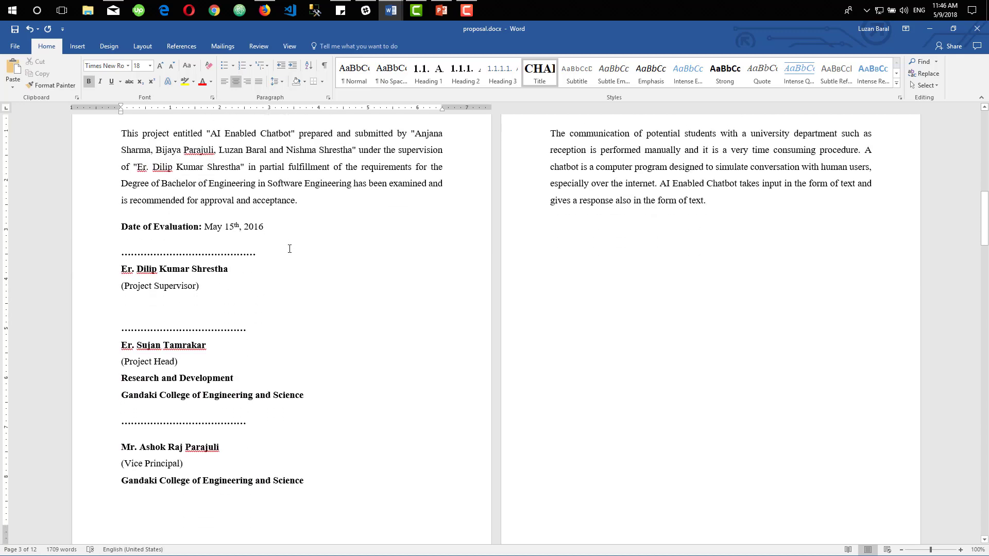
scroll(290, 249, down, 3)
scroll(309, 247, up, 8)
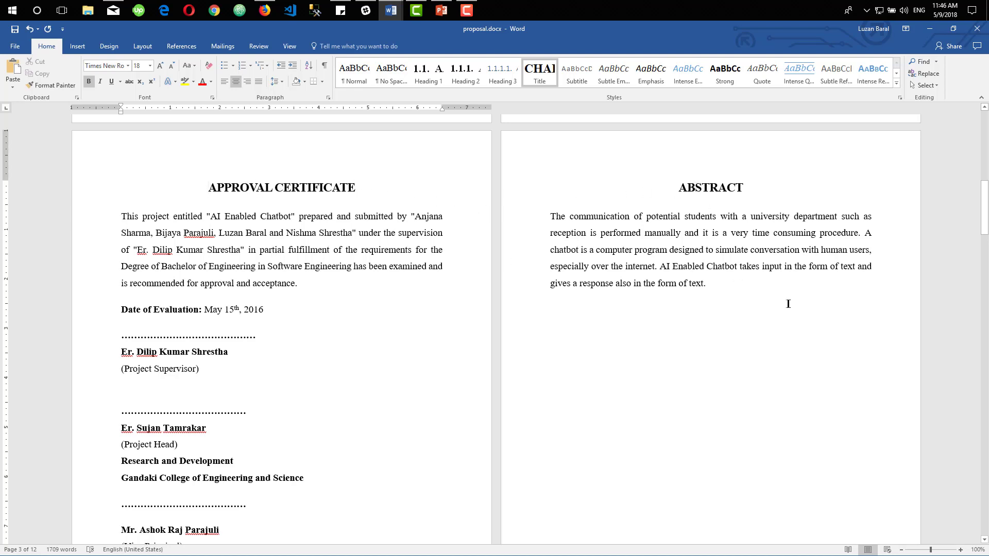
scroll(789, 304, down, 5)
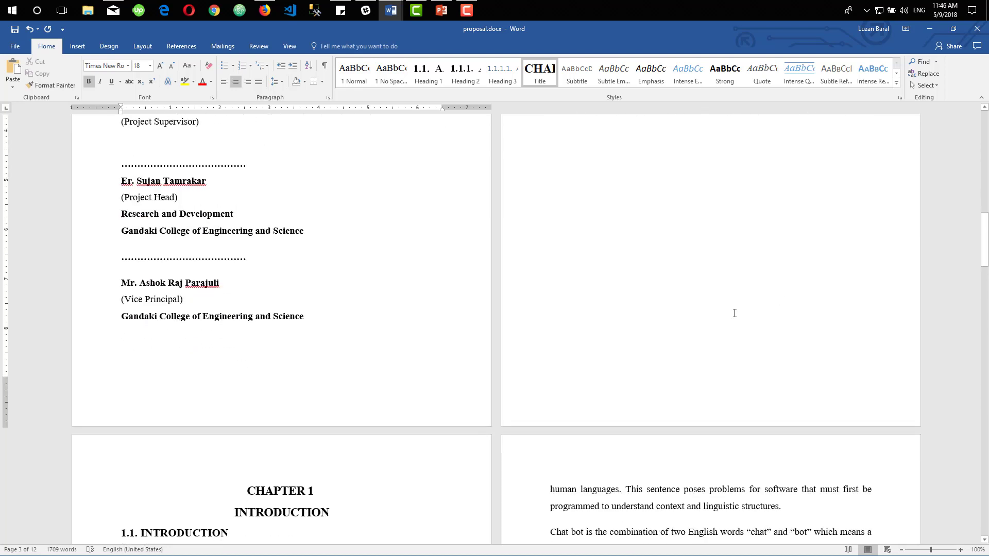
scroll(736, 187, up, 3)
click(731, 185)
scroll(785, 272, up, 2)
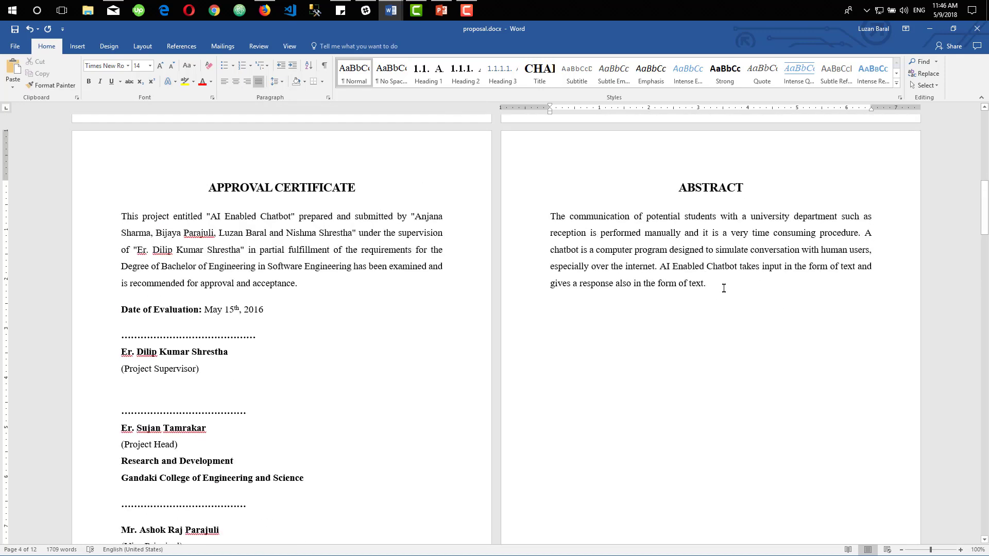
click(143, 47)
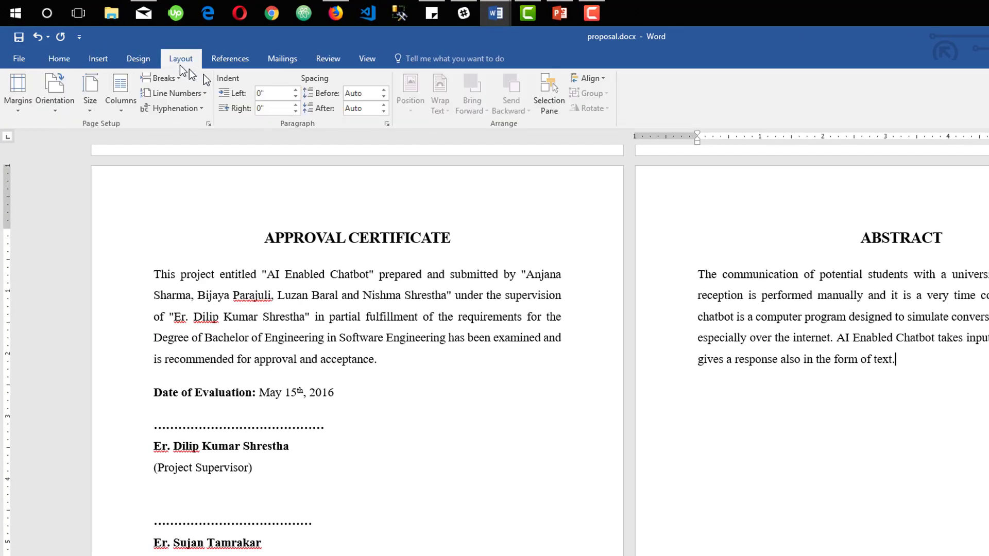
click(179, 78)
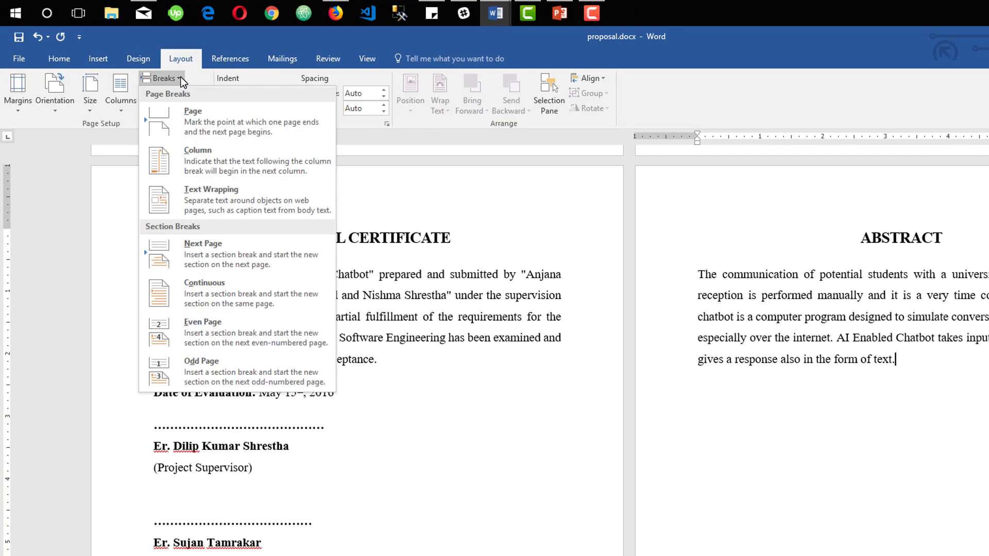
click(214, 255)
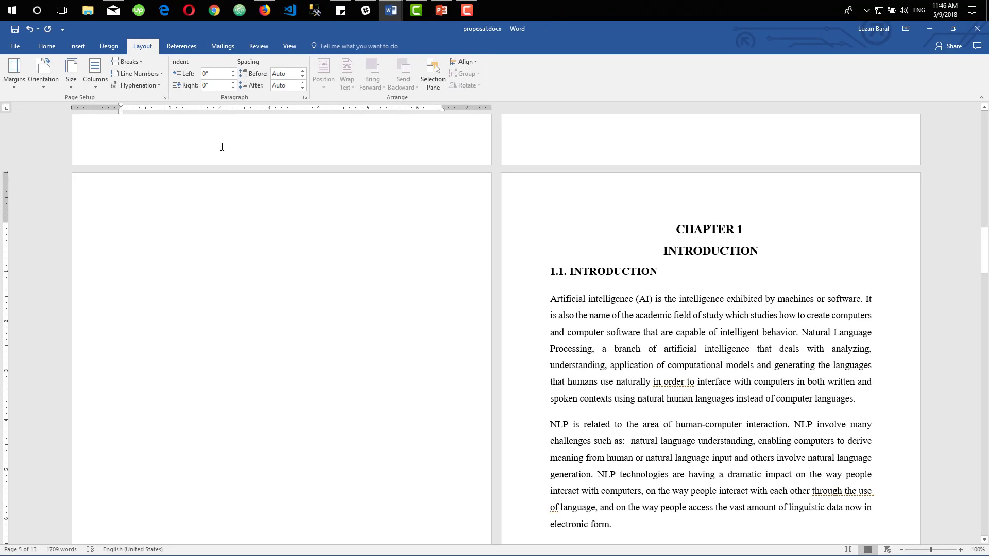
- Check the header and footer sections around the new break, and remove the blank page before Chapter 1
double_click(222, 147)
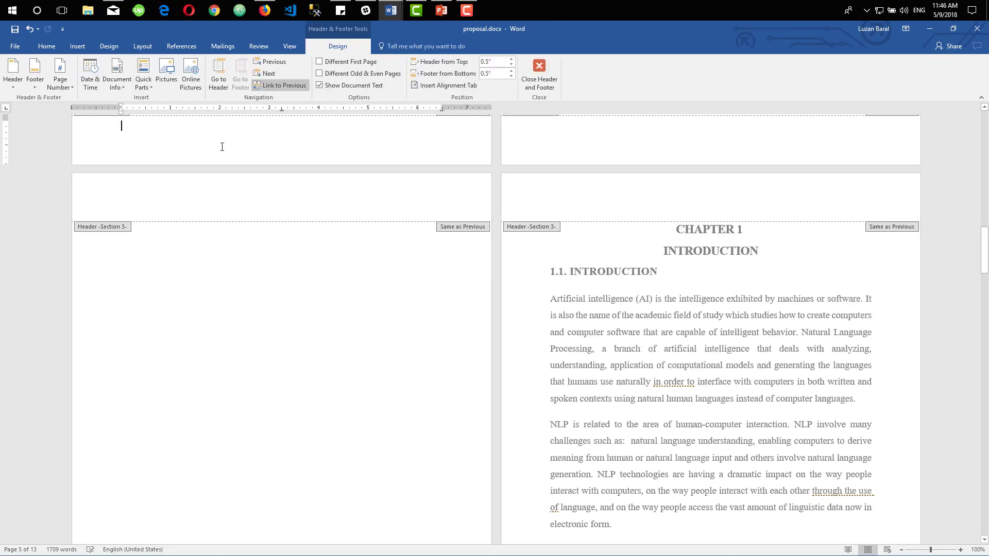
scroll(266, 198, up, 2)
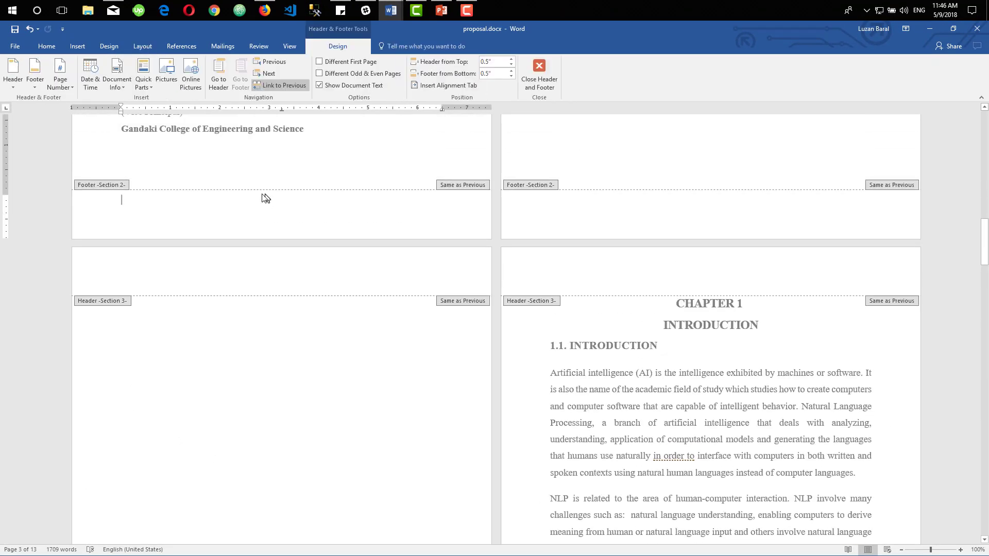
scroll(220, 270, up, 3)
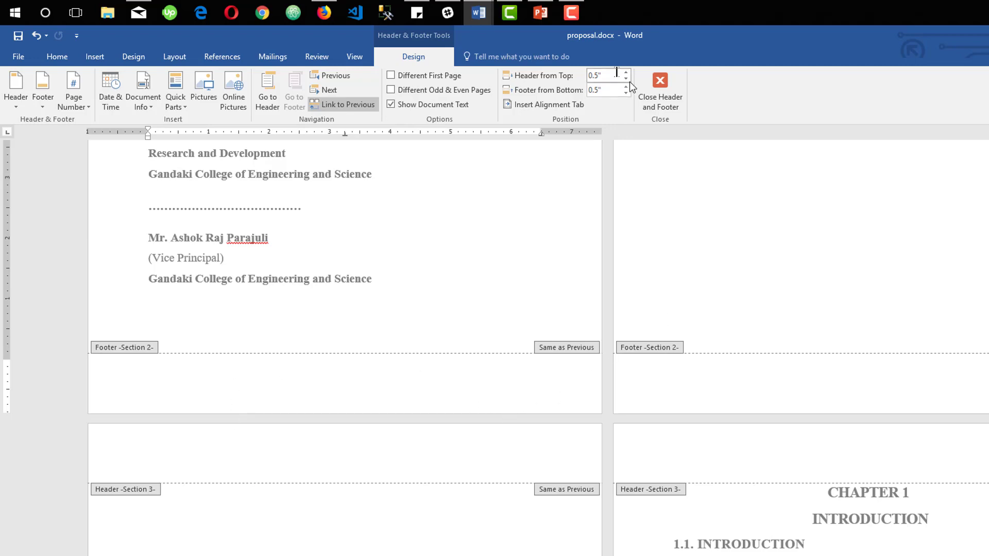
click(660, 87)
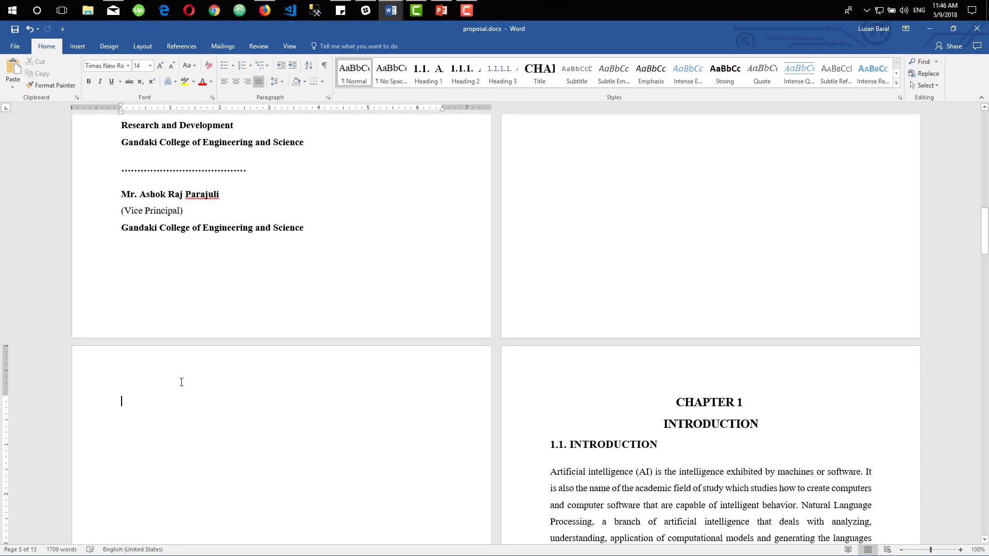
key(Delete)
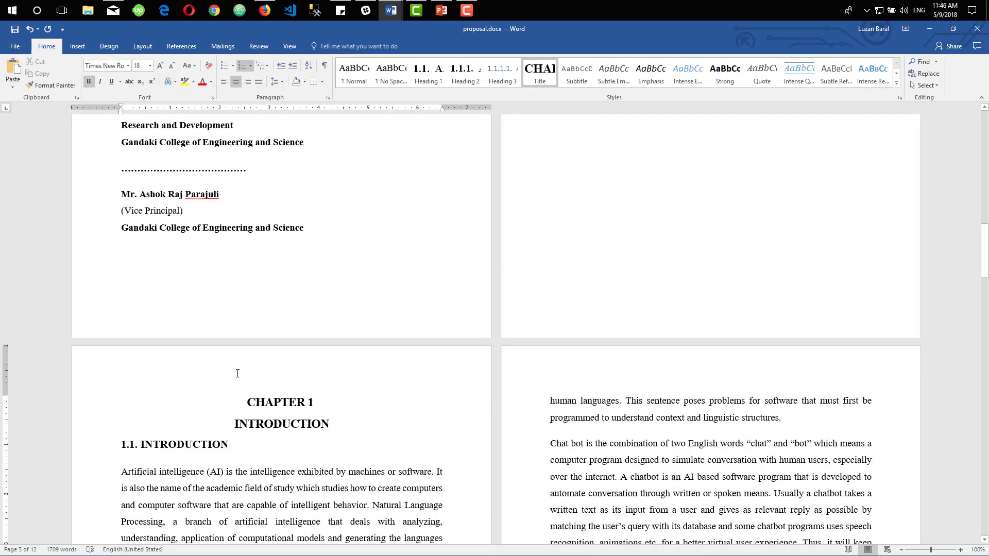
- Review the page order from the cover pages through the Approval Certificate, Abstract and Chapter 1, and select the Approval Certificate heading
scroll(237, 373, up, 6)
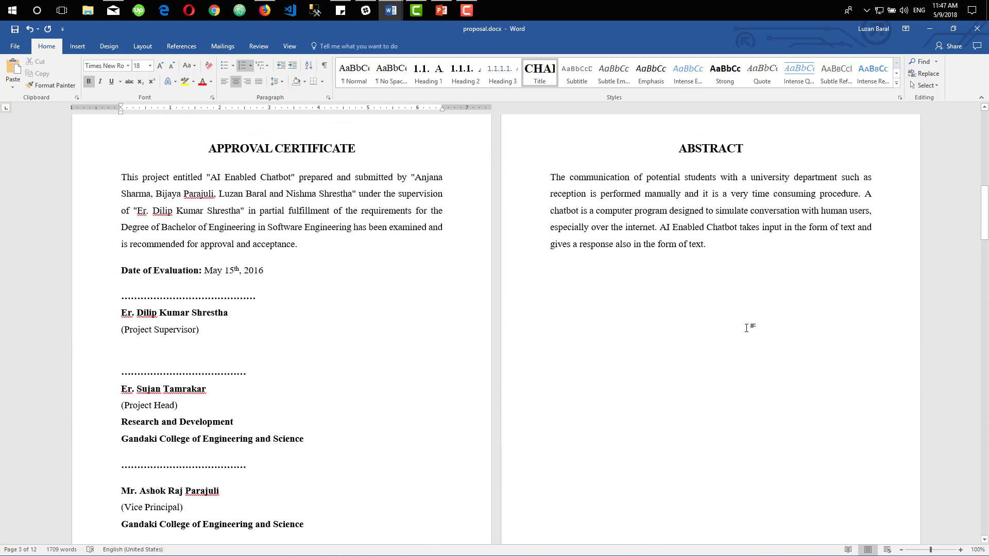
scroll(746, 328, down, 7)
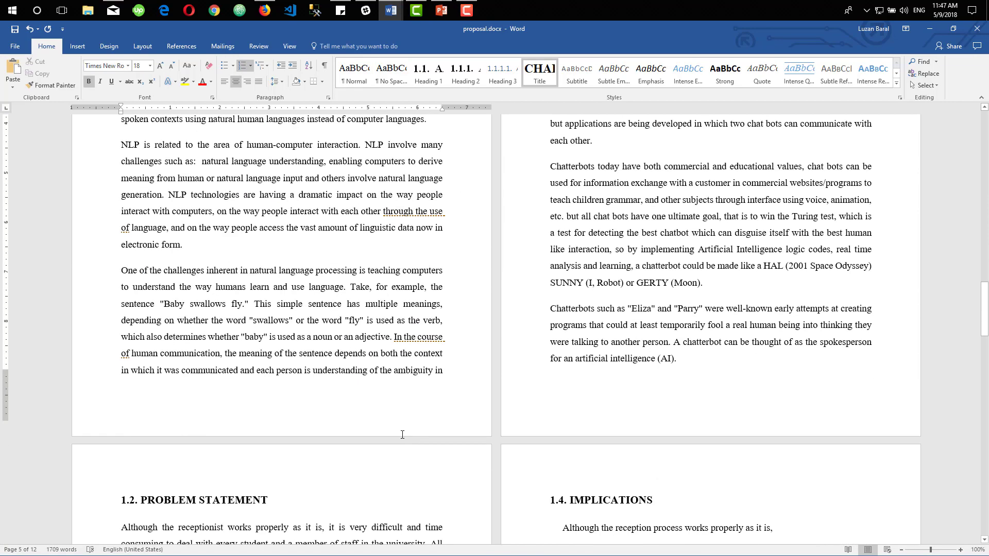
scroll(410, 433, up, 12)
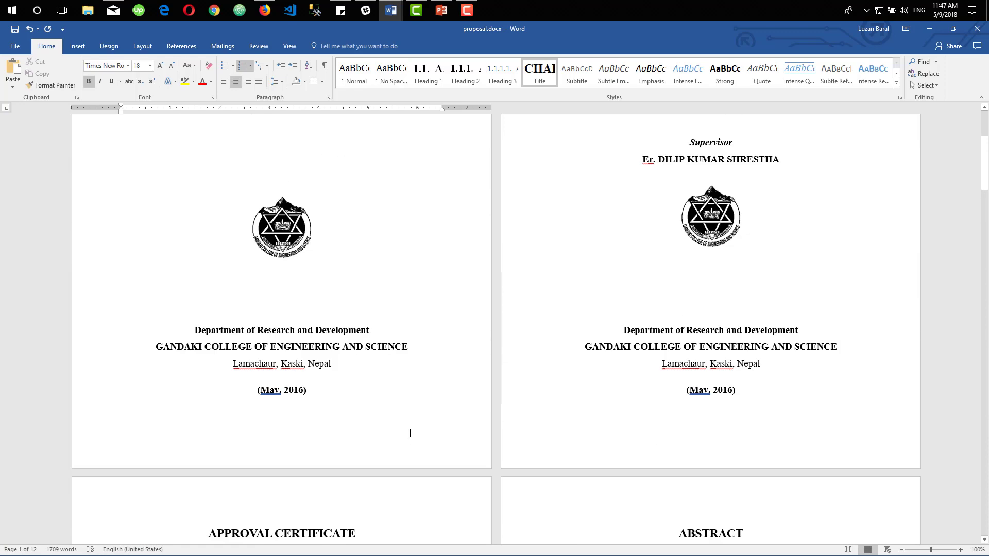
scroll(624, 405, down, 3)
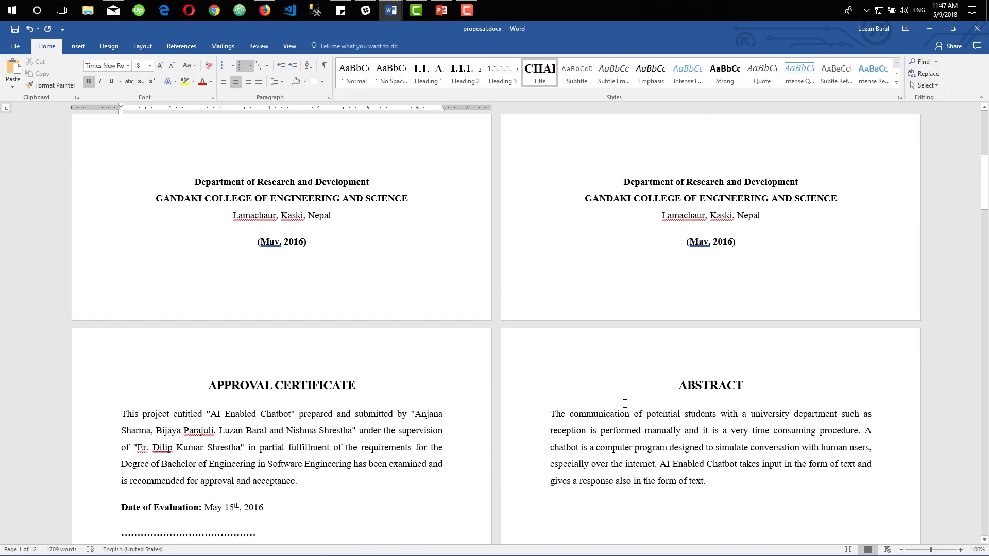
scroll(625, 403, down, 2)
scroll(625, 403, up, 2)
scroll(668, 278, down, 2)
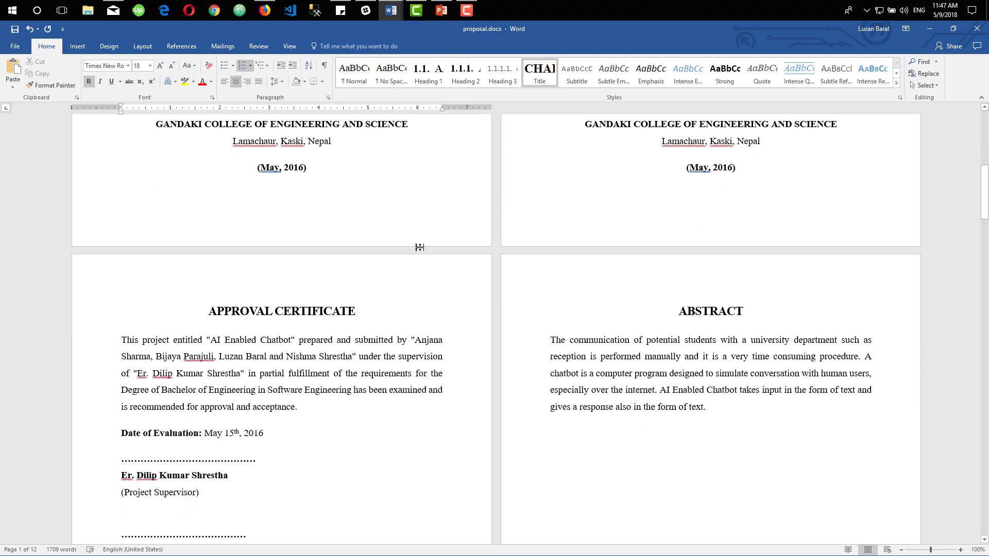
scroll(490, 280, down, 6)
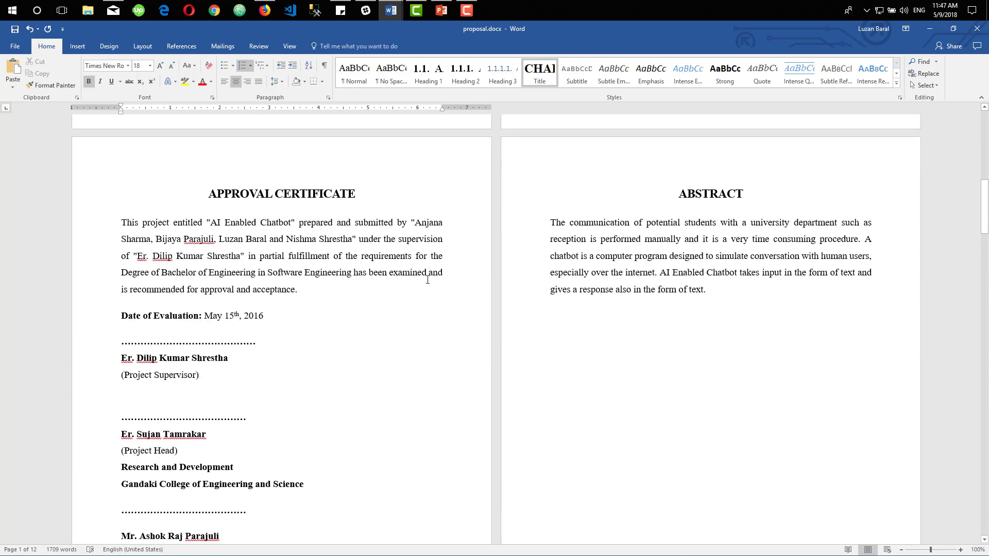
scroll(254, 458, up, 3)
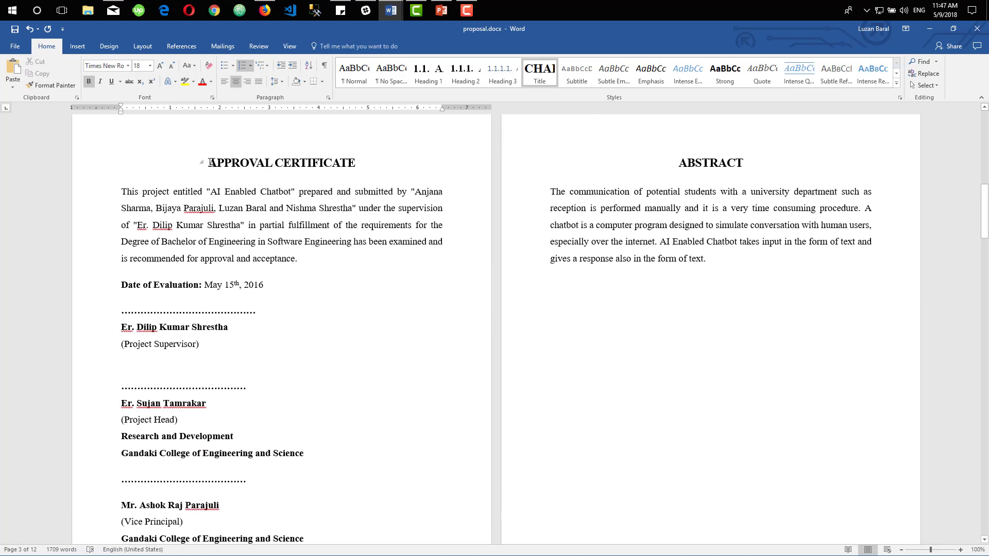
drag(211, 163, 358, 163)
- Insert a bottom-of-page number in the Plain Number 2 style in the Approval Certificate page's footer
scroll(269, 285, down, 4)
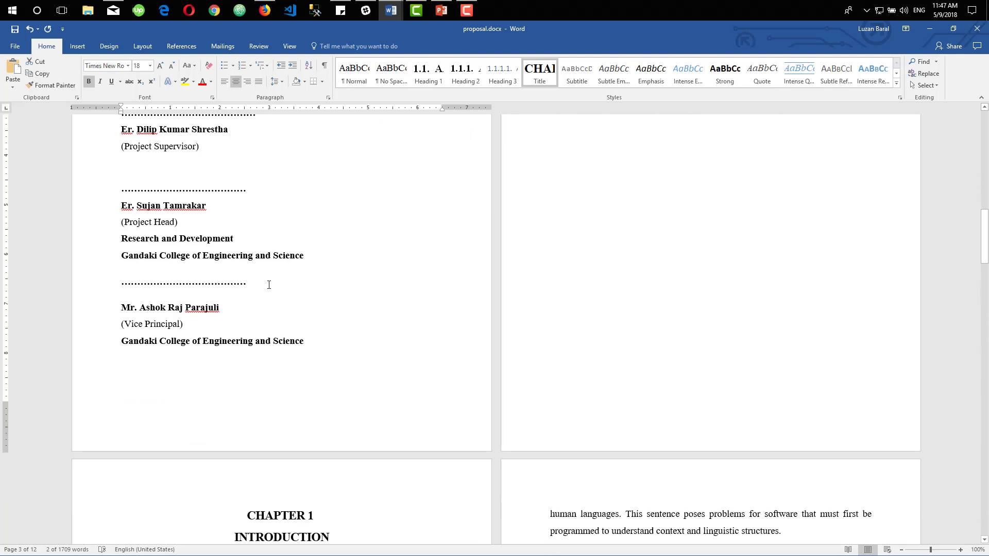
double_click(273, 415)
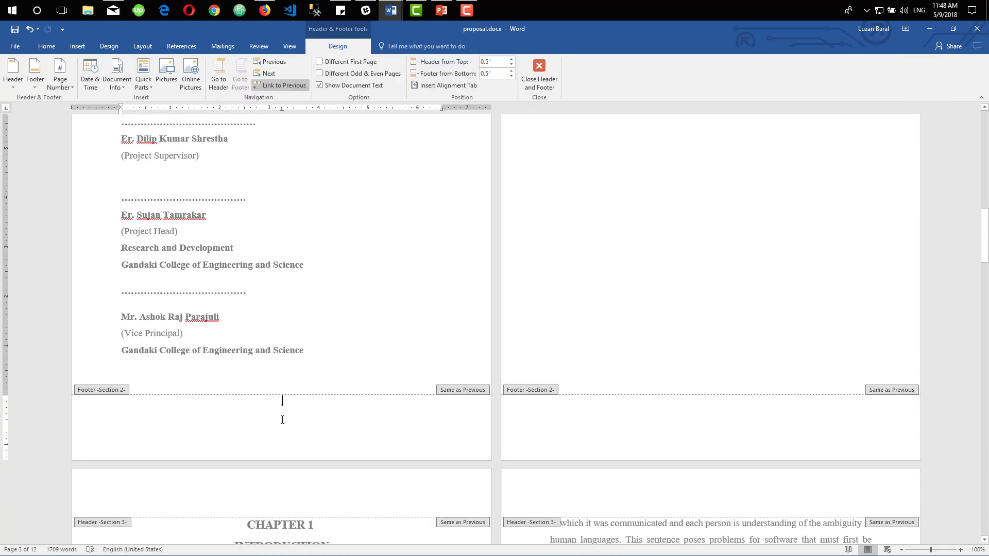
click(69, 88)
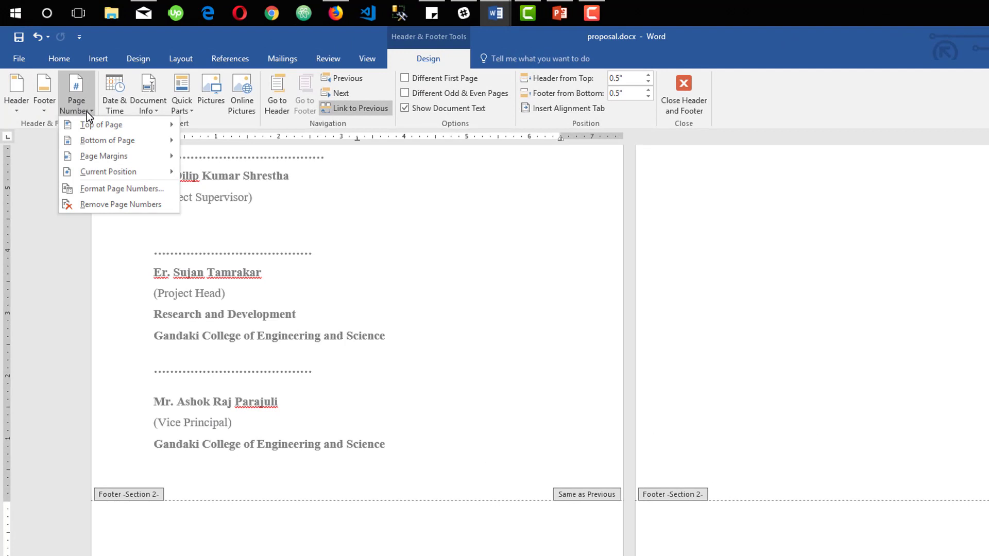
mouse_move(99, 146)
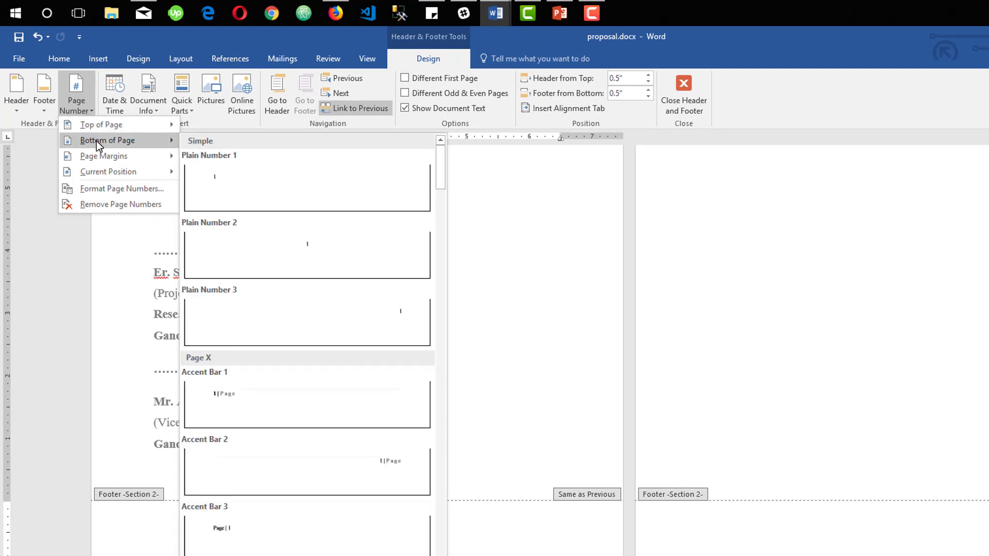
click(297, 251)
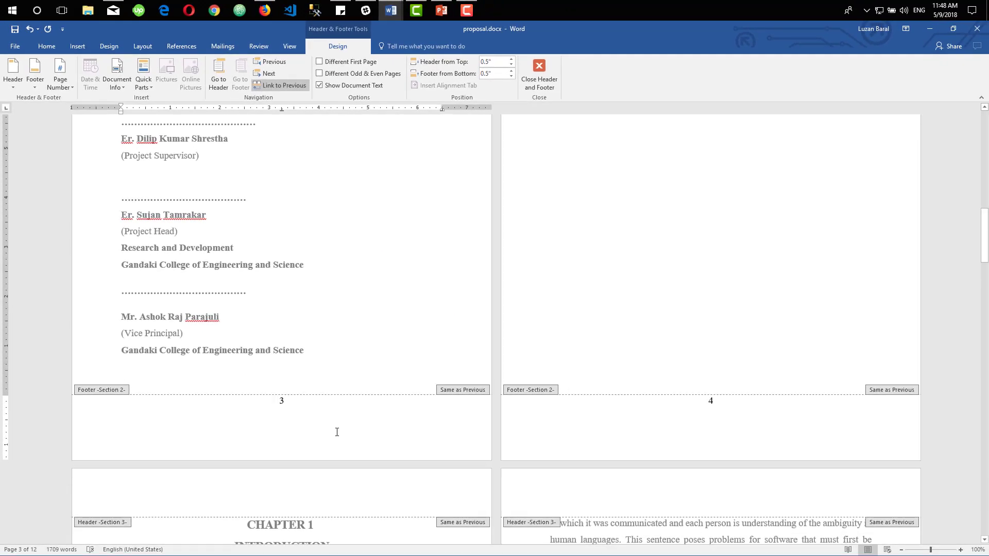
- Turn off Link to Previous for the section 2 footer to separate it from the section 1 footer
scroll(337, 433, up, 15)
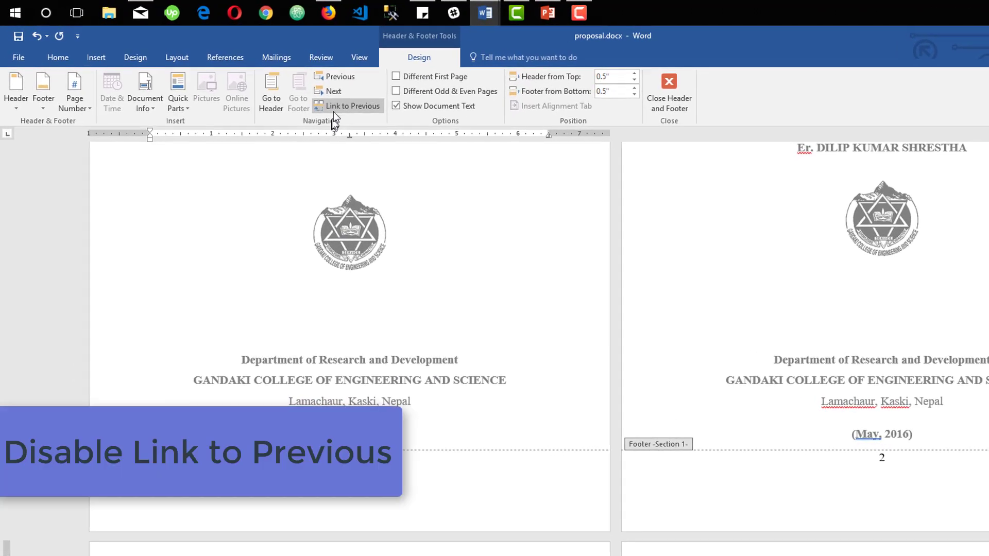
click(338, 106)
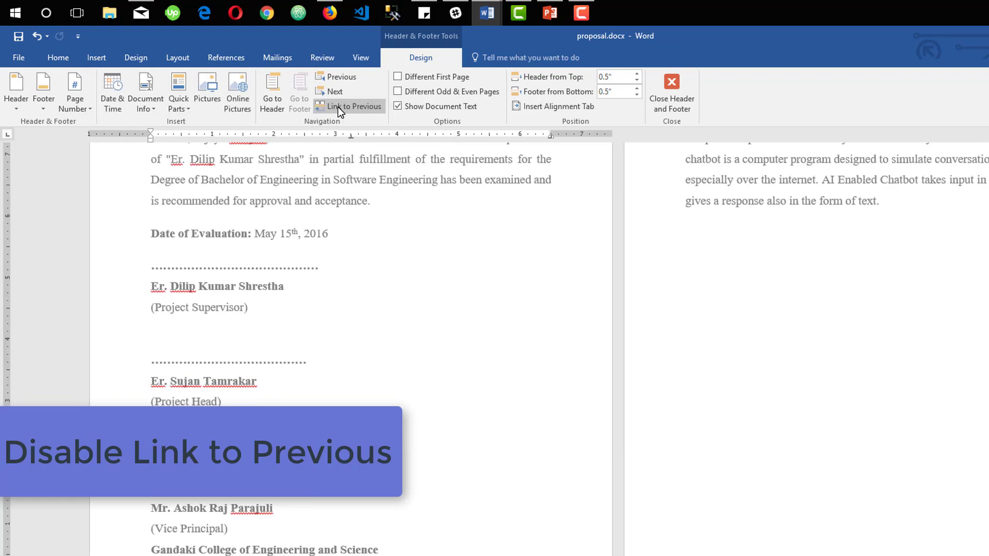
scroll(407, 326, up, 8)
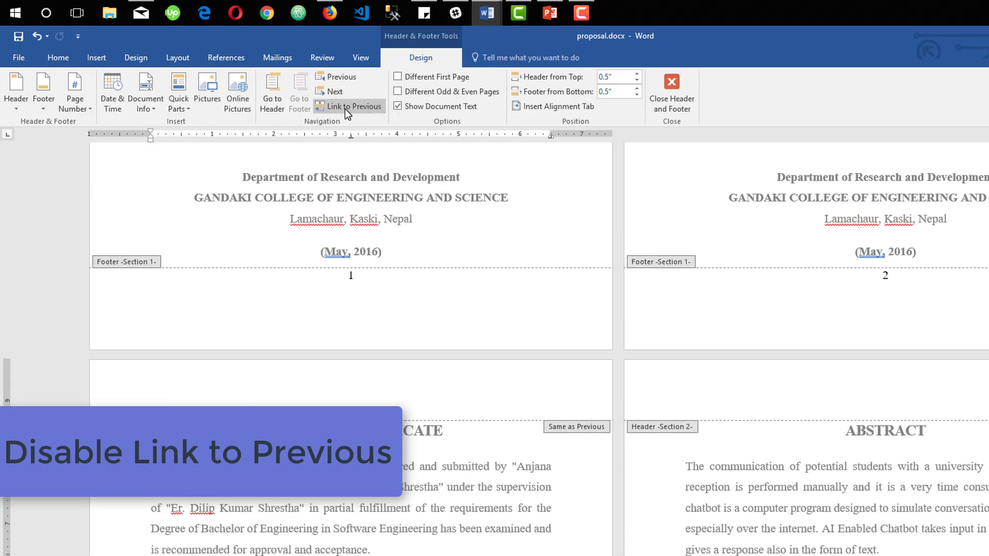
click(345, 107)
scroll(299, 441, up, 5)
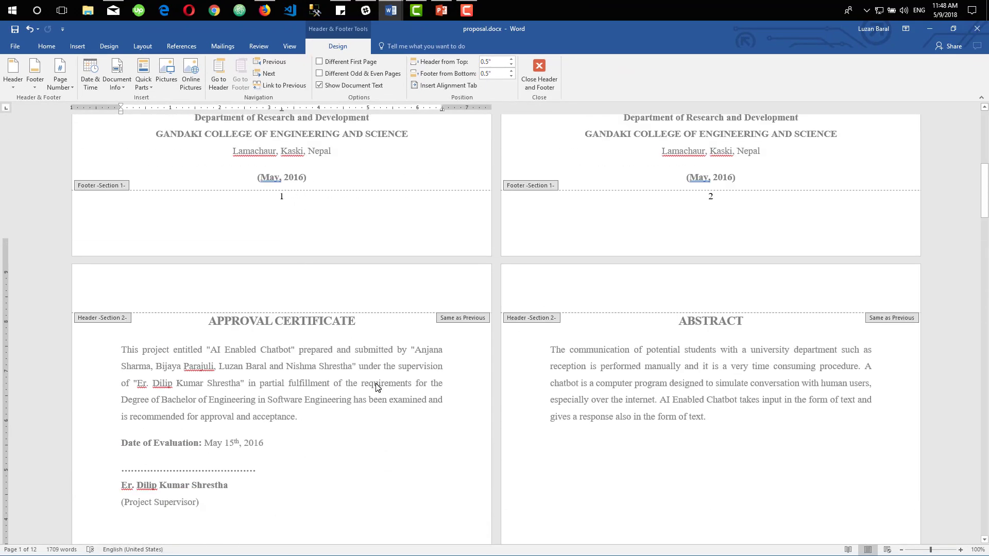
- Delete the page number from the section 1 footer of the cover pages
scroll(376, 384, down, 7)
click(293, 402)
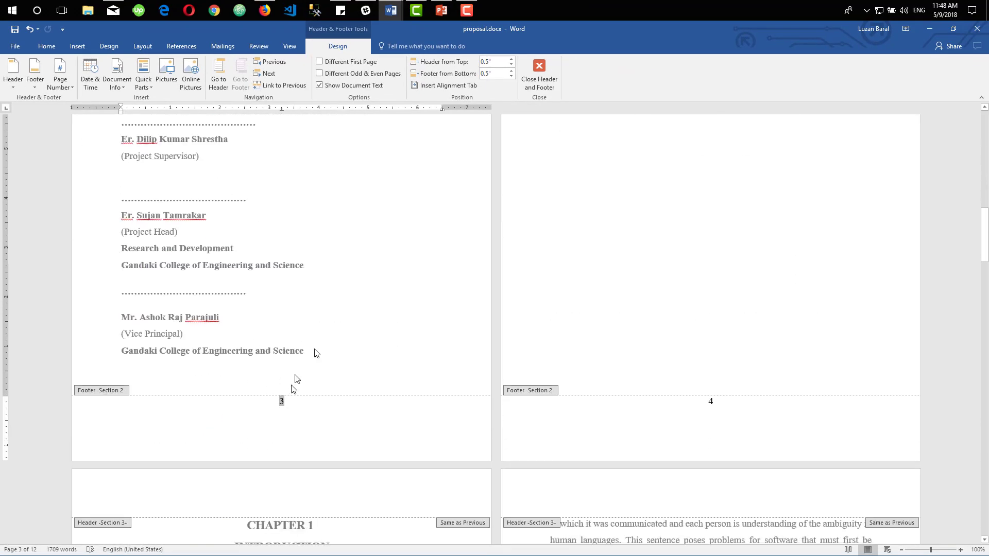
scroll(309, 360, up, 6)
double_click(282, 174)
key(Delete)
scroll(326, 272, down, 7)
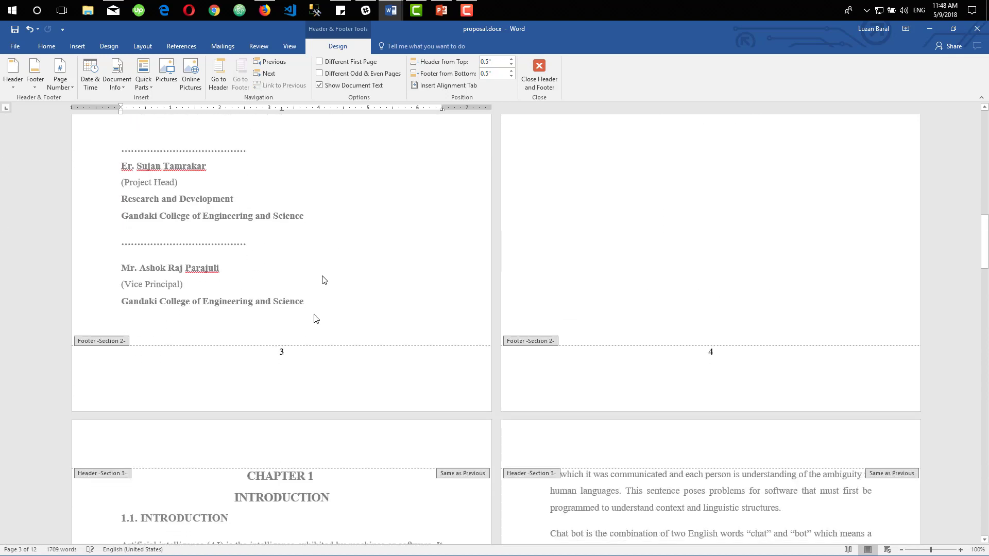
- Check the page numbers in the section 2 and section 3 footers and leave footer editing
scroll(309, 361, up, 3)
scroll(316, 364, down, 3)
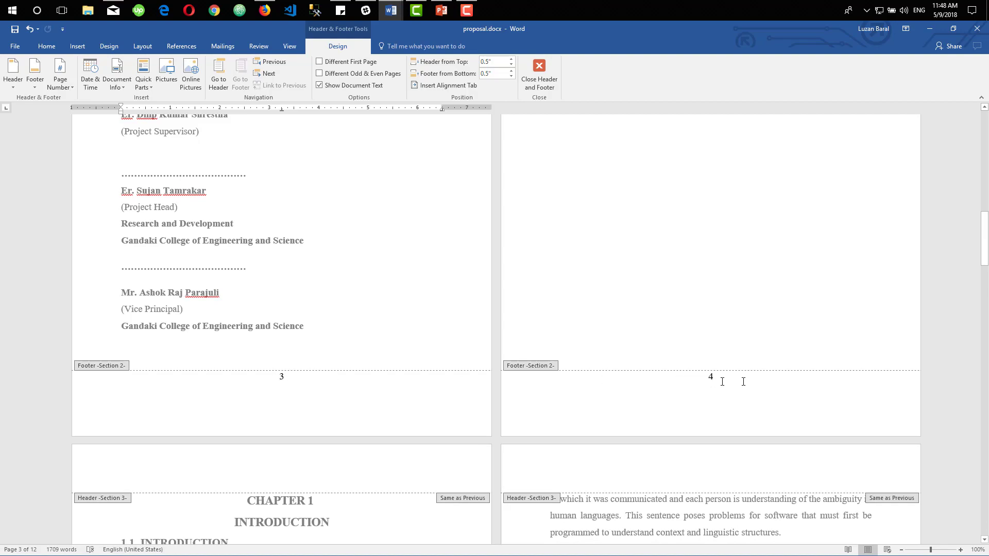
scroll(332, 386, down, 10)
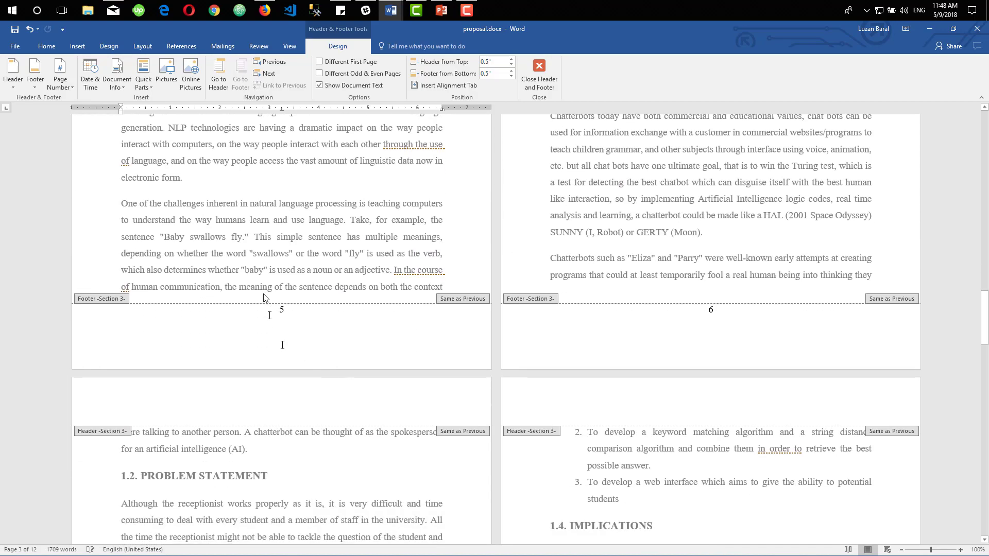
key(Right)
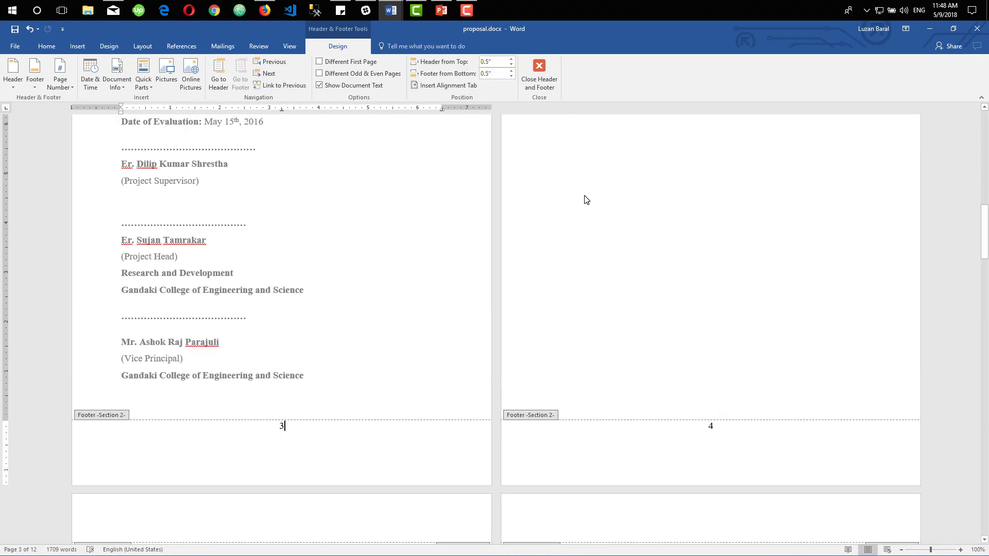
click(547, 66)
- Turn off Link to Previous for the section 3 footer on the first page of Chapter 1
scroll(546, 292, down, 6)
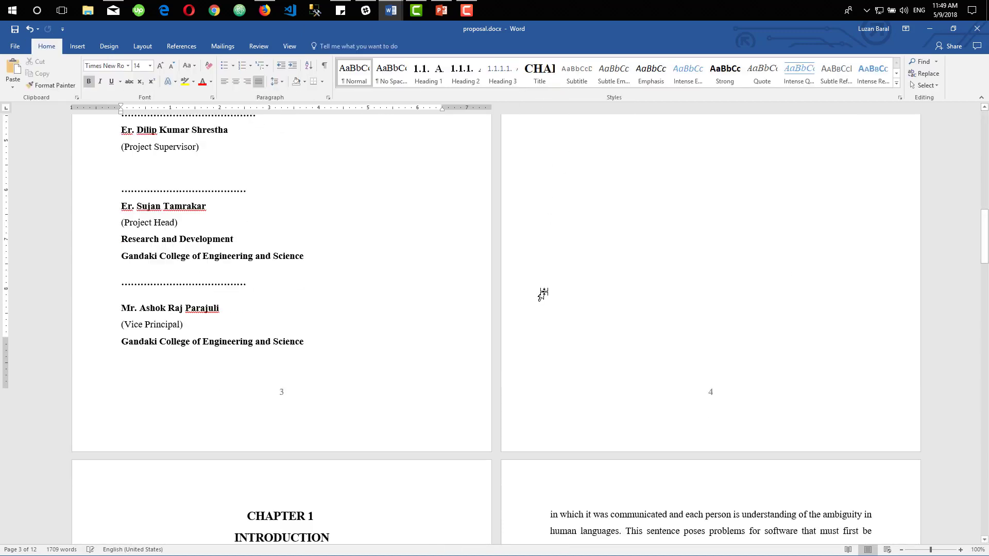
scroll(546, 292, down, 6)
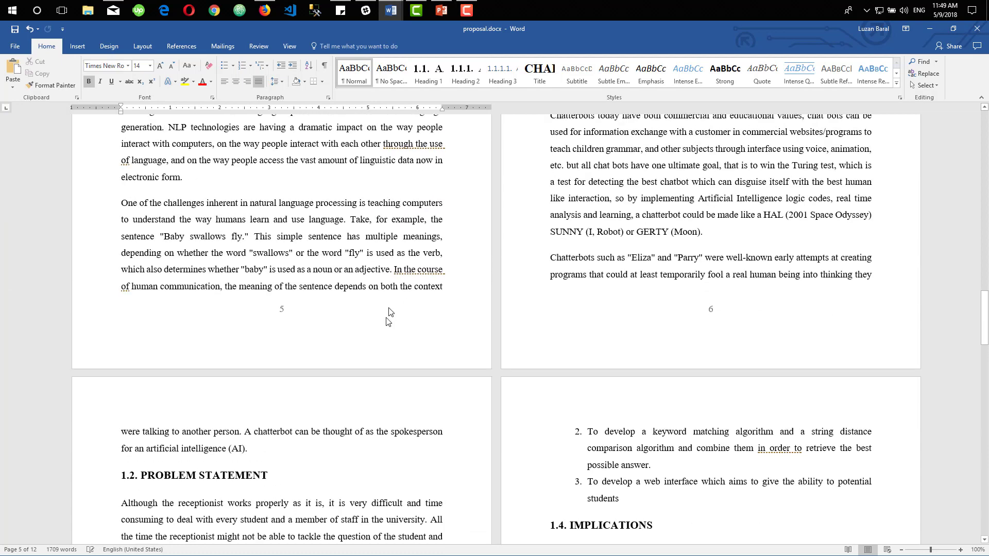
double_click(287, 311)
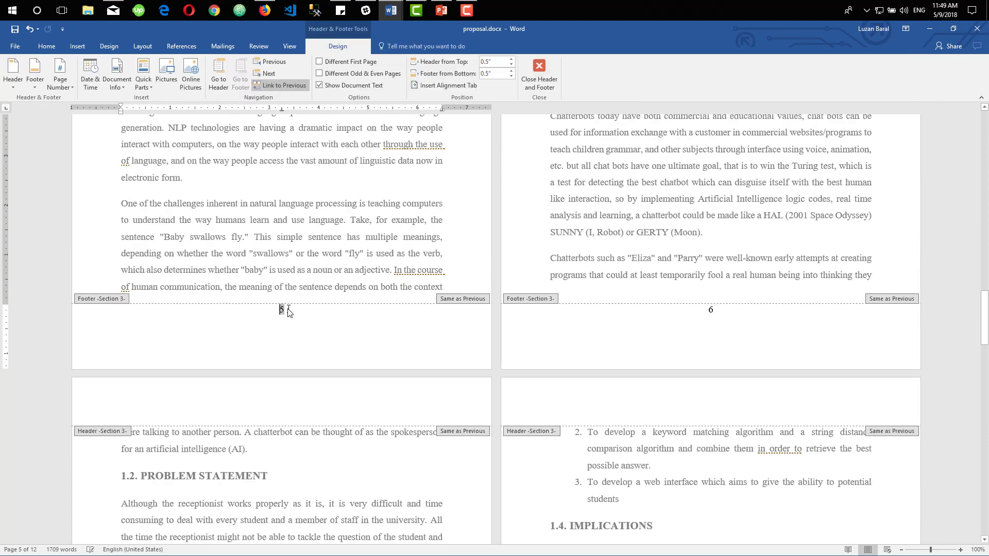
click(282, 84)
- Format the section 2 page numbers from the Approval Certificate page as i, ii, iii, … starting at i
scroll(304, 258, up, 6)
scroll(304, 257, up, 3)
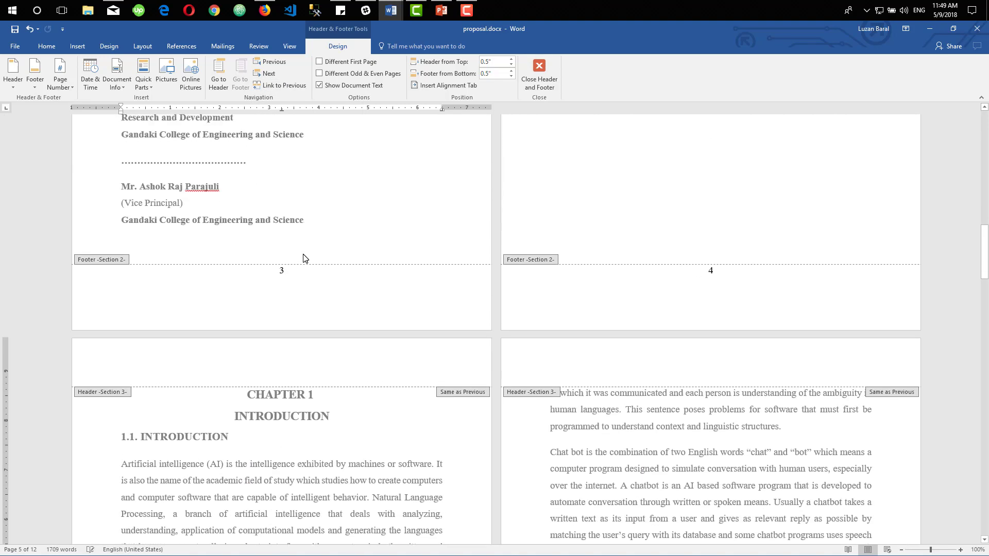
scroll(304, 257, up, 3)
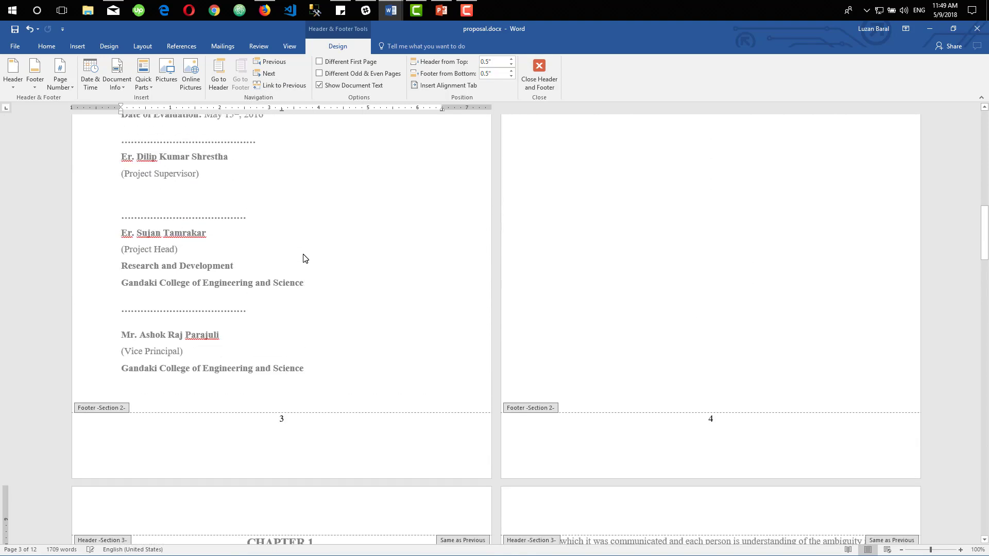
scroll(698, 427, up, 2)
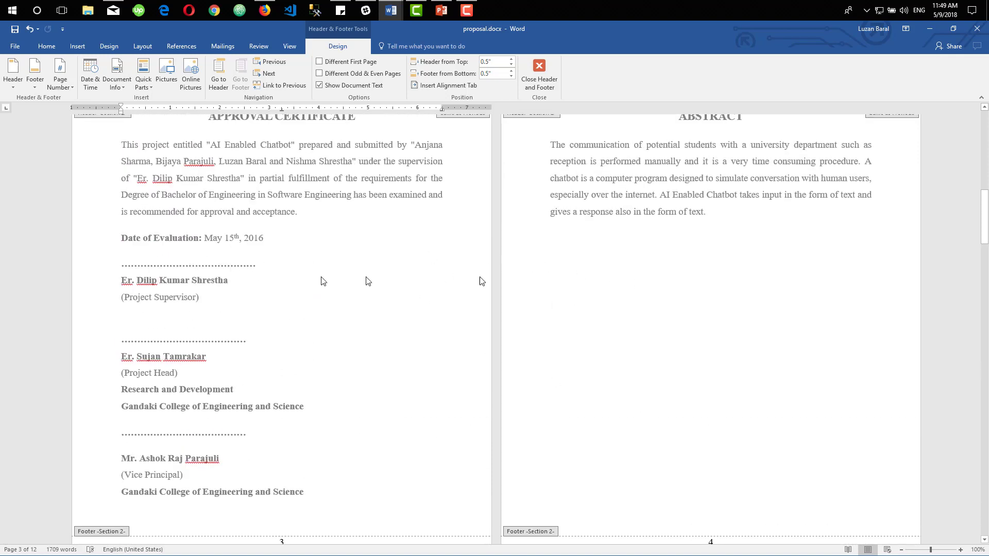
scroll(731, 258, down, 3)
click(281, 394)
double_click(282, 395)
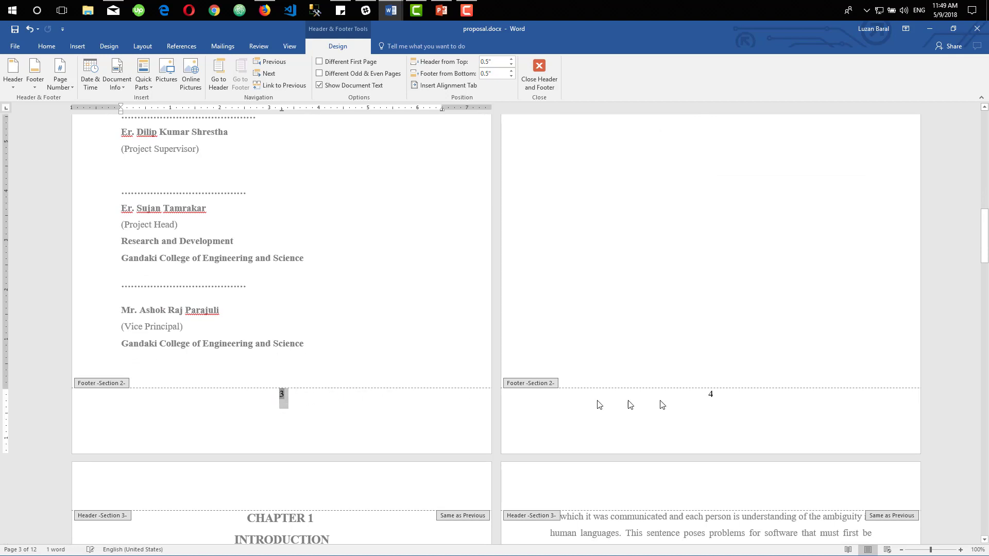
click(81, 105)
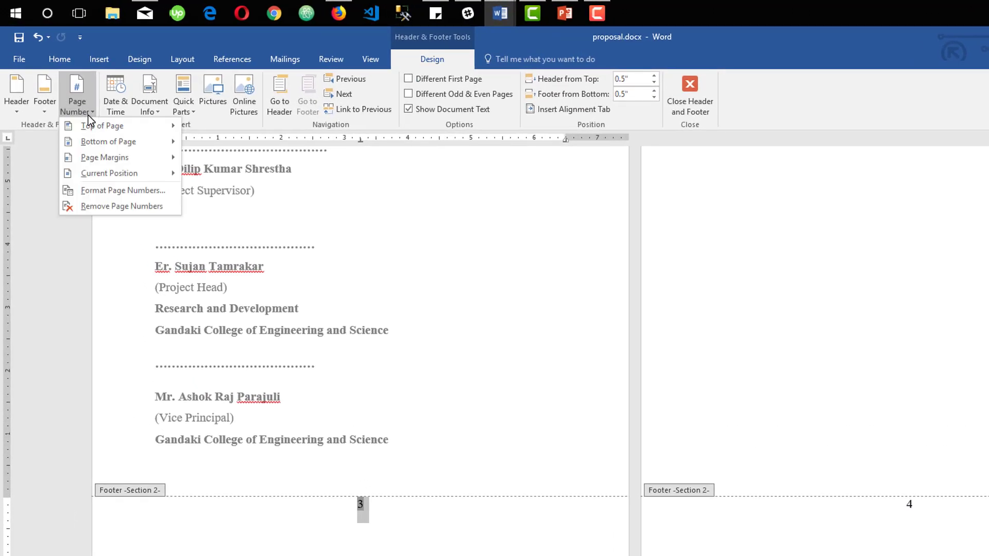
click(135, 192)
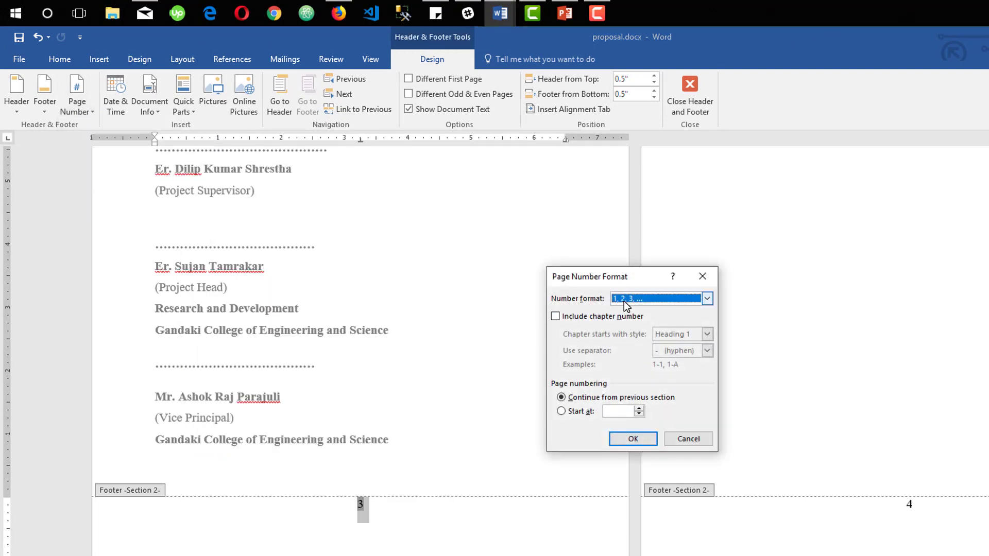
click(675, 299)
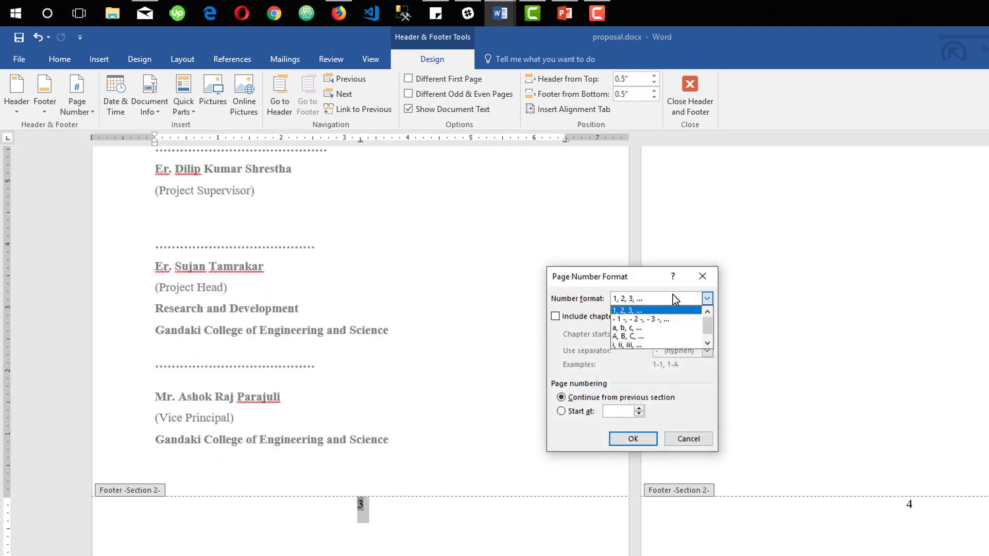
click(666, 345)
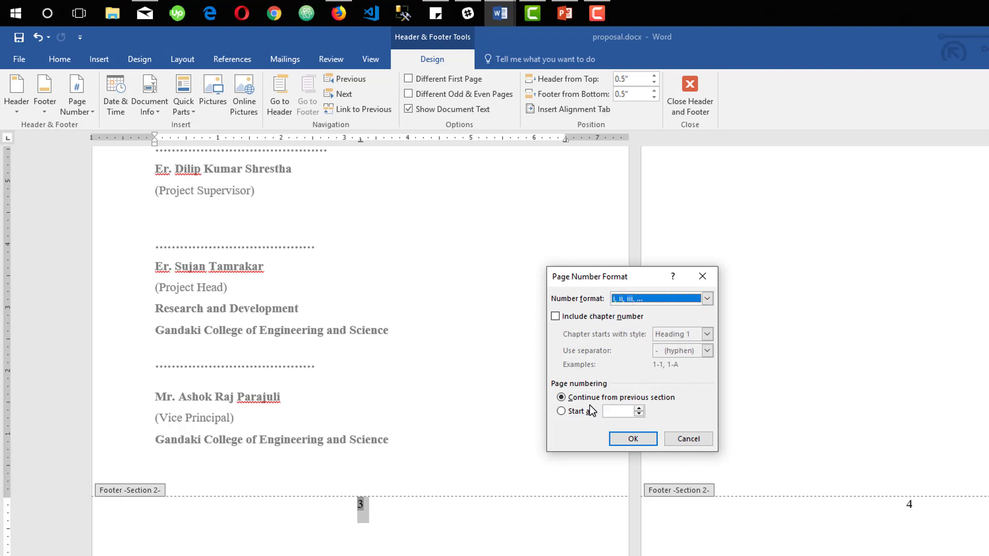
click(575, 412)
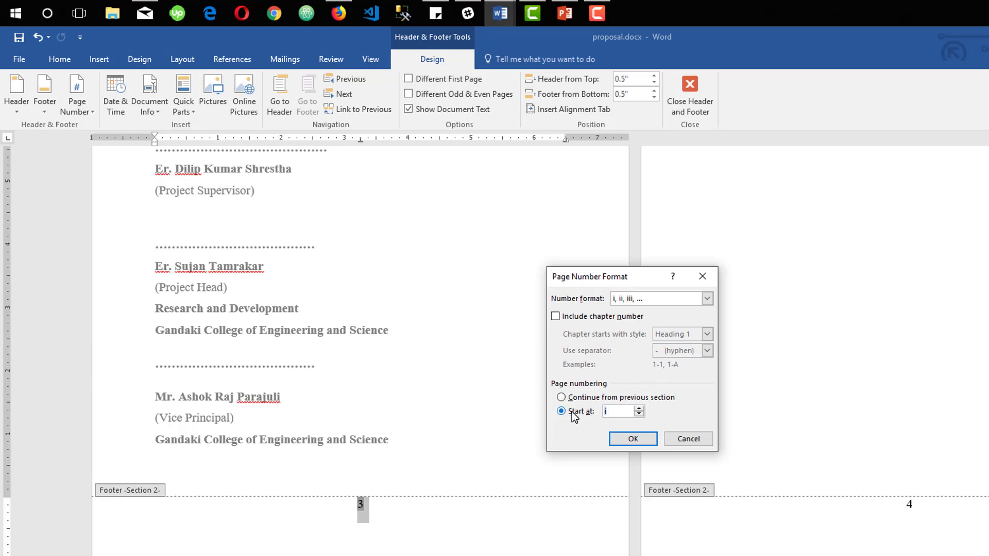
click(639, 438)
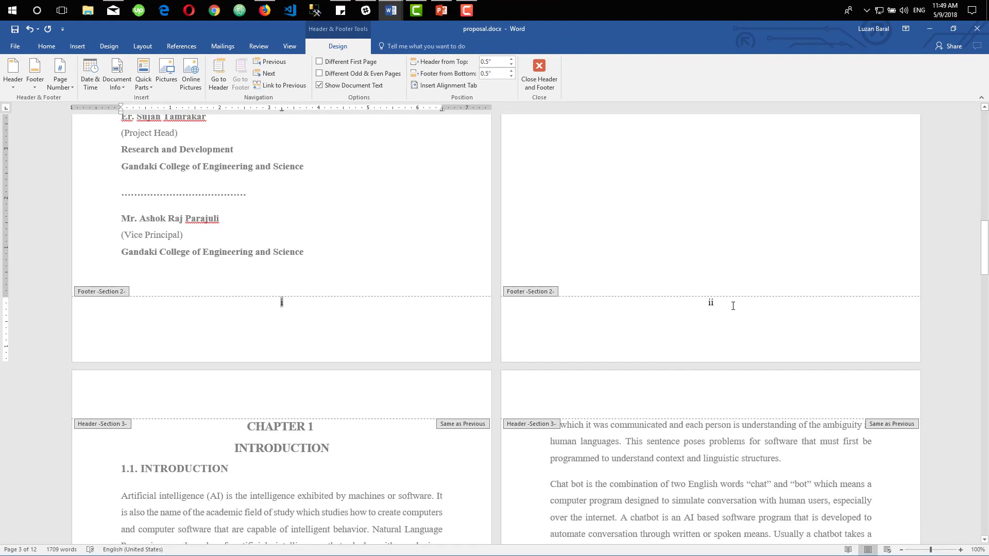
- Set the section 3 page numbering to start at 1 from the first page of Chapter 1
scroll(287, 312, up, 3)
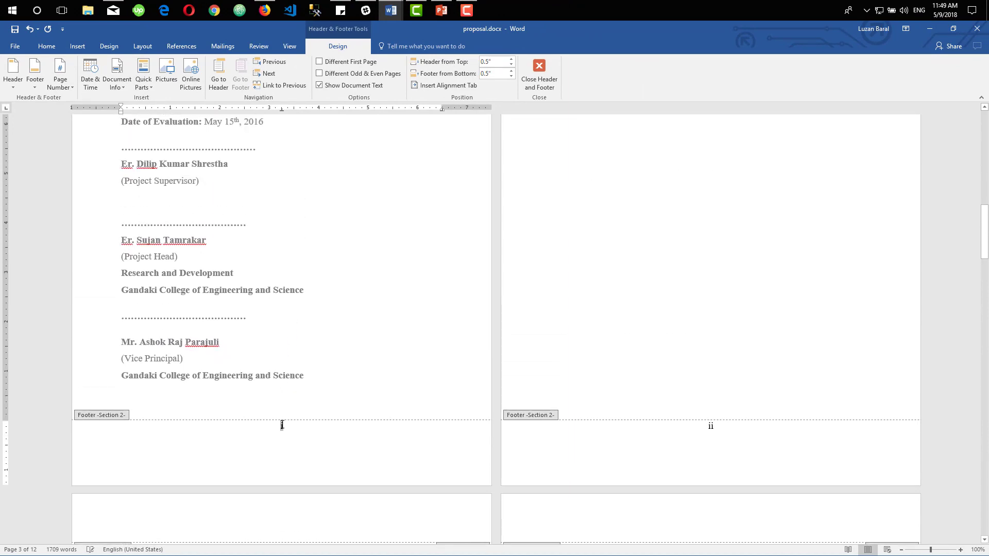
scroll(419, 411, down, 15)
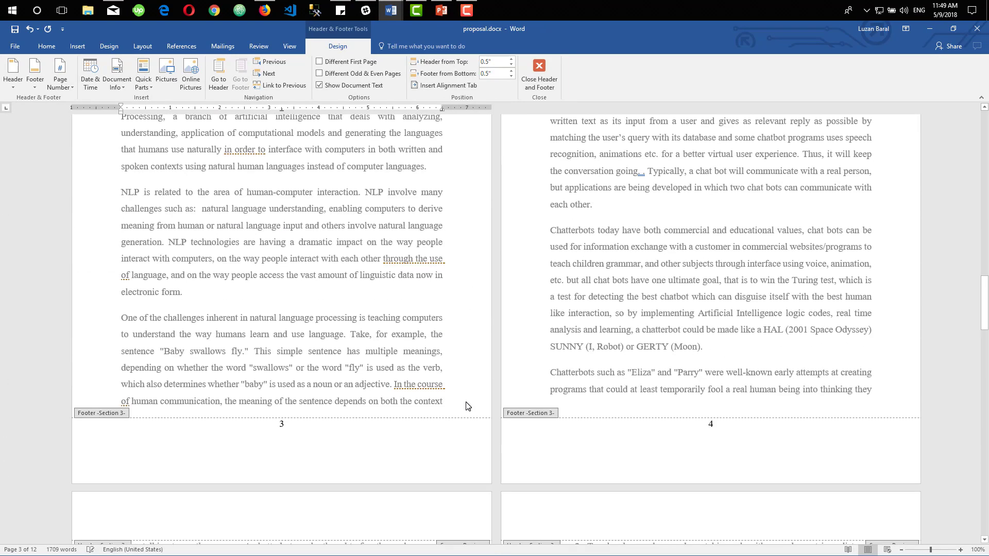
click(295, 408)
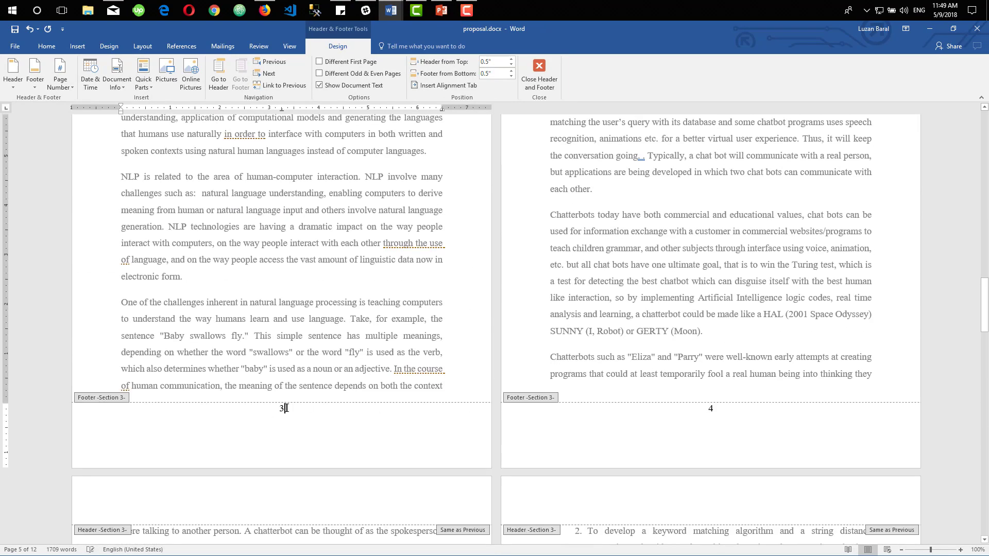
double_click(284, 409)
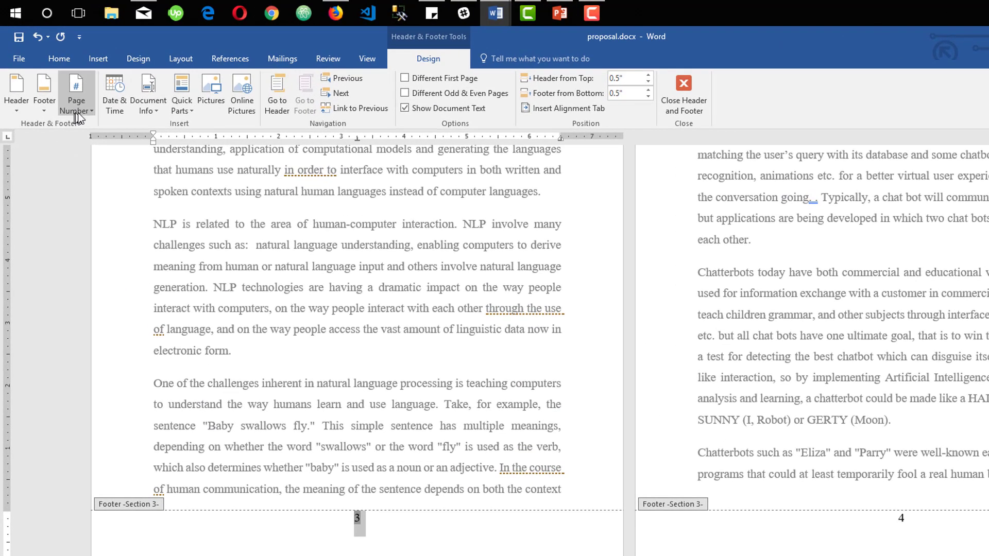
click(77, 108)
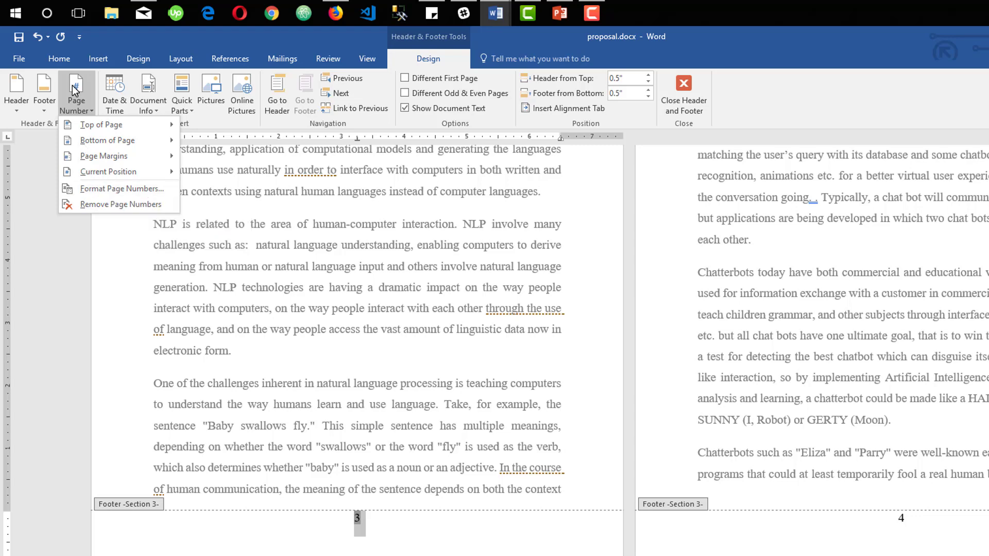
click(123, 190)
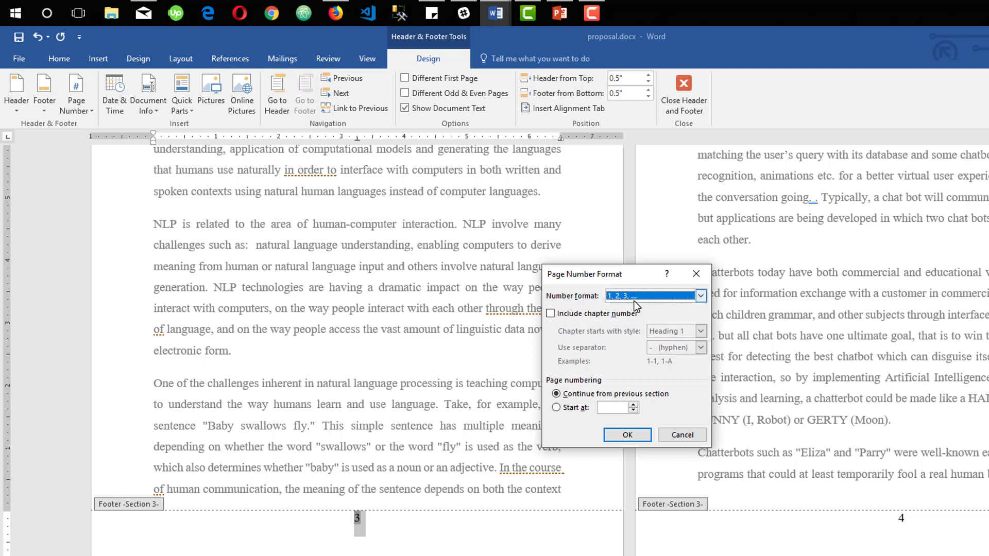
click(566, 408)
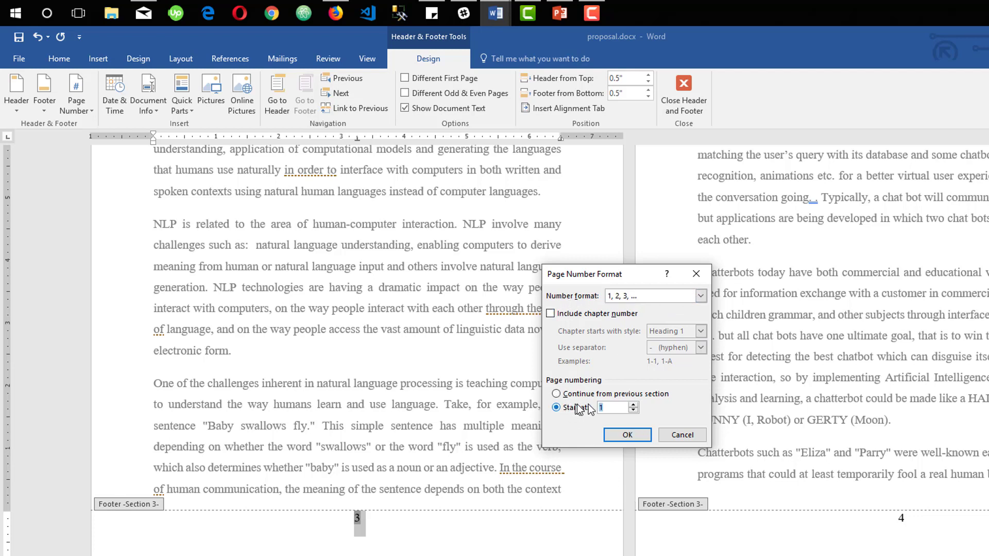
click(628, 434)
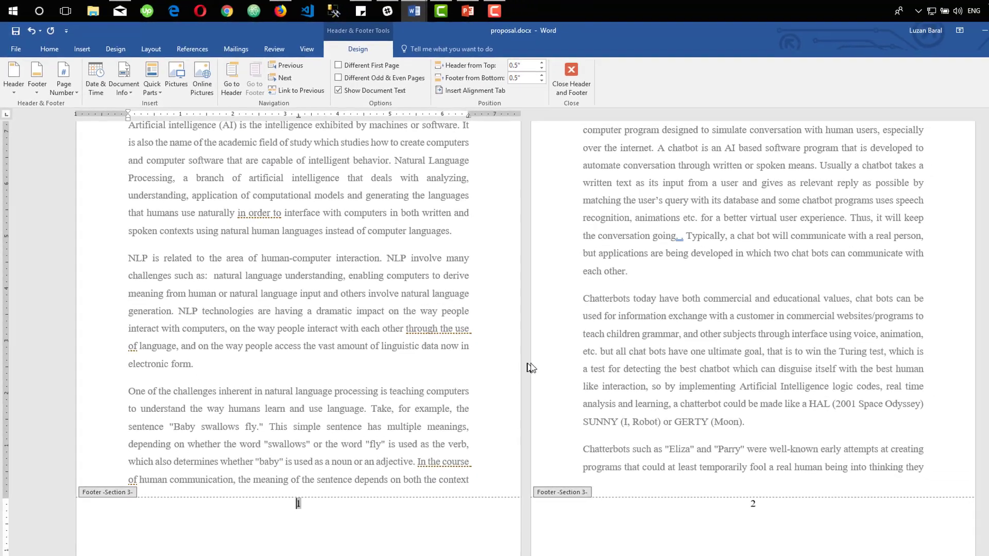
- Close header and footer editing and return to the document body
scroll(531, 363, down, 5)
scroll(533, 366, up, 5)
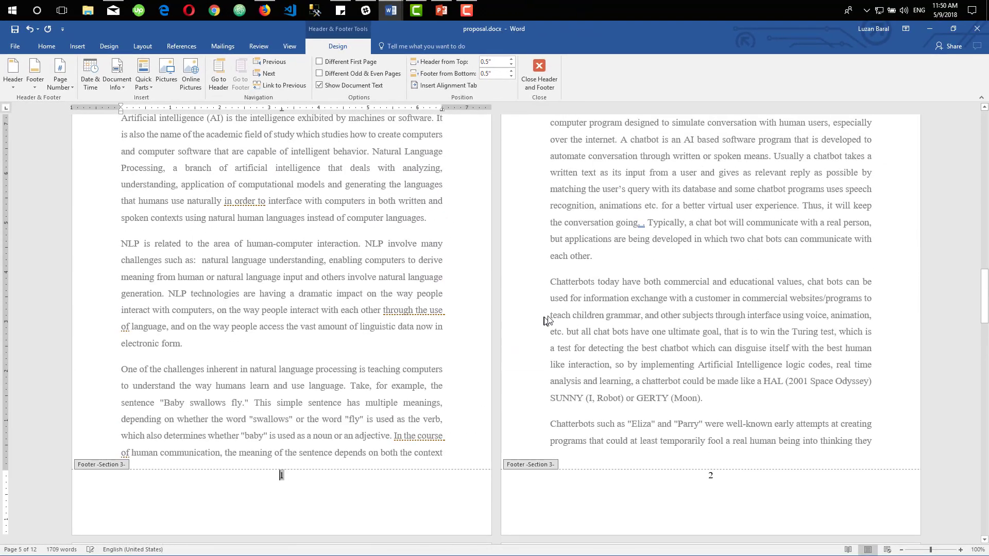
click(539, 72)
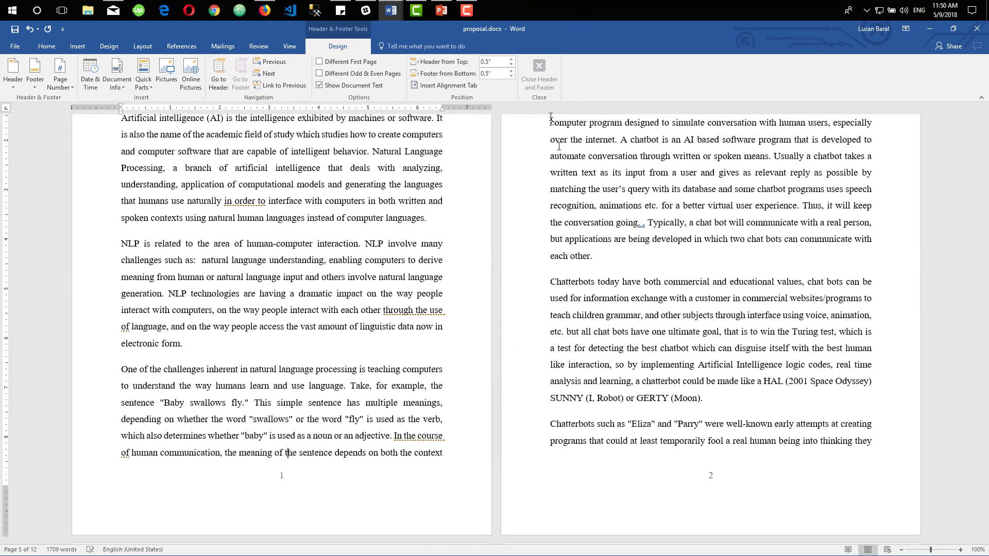
- Review the page numbering from the cover pages through the Approval Certificate, Abstract and Chapter 1 pages
scroll(535, 295, up, 3)
scroll(534, 294, up, 15)
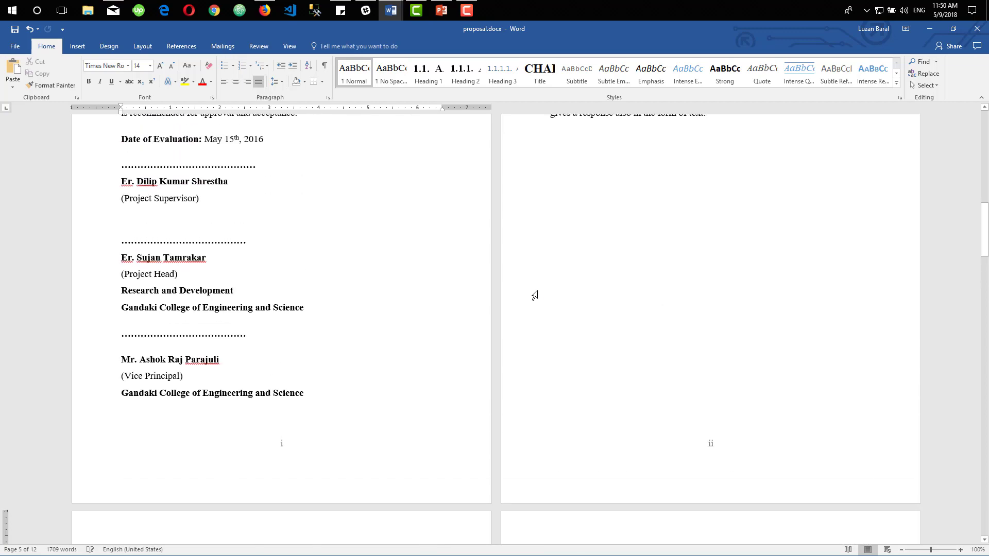
scroll(536, 298, down, 15)
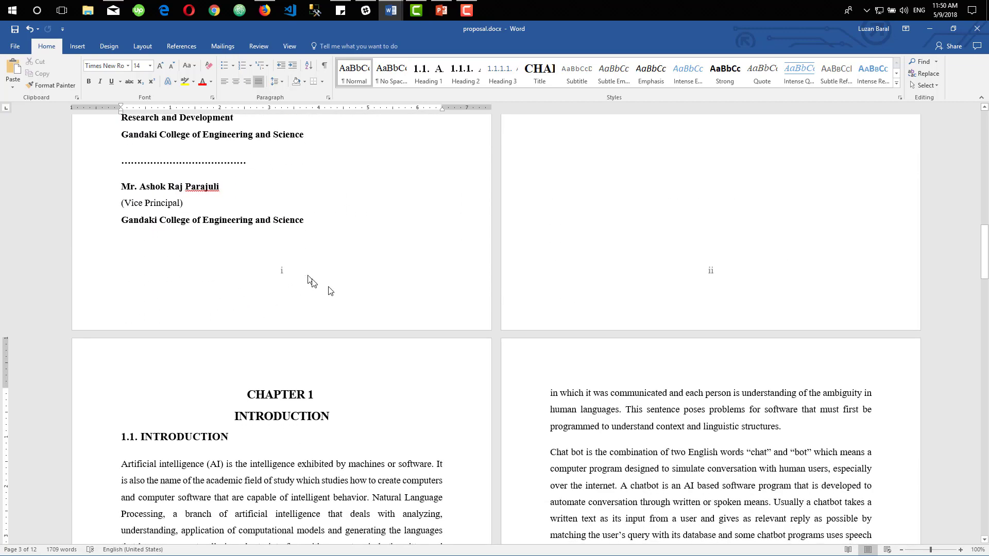
scroll(581, 357, down, 7)
scroll(581, 357, down, 5)
scroll(581, 357, up, 18)
scroll(581, 357, up, 8)
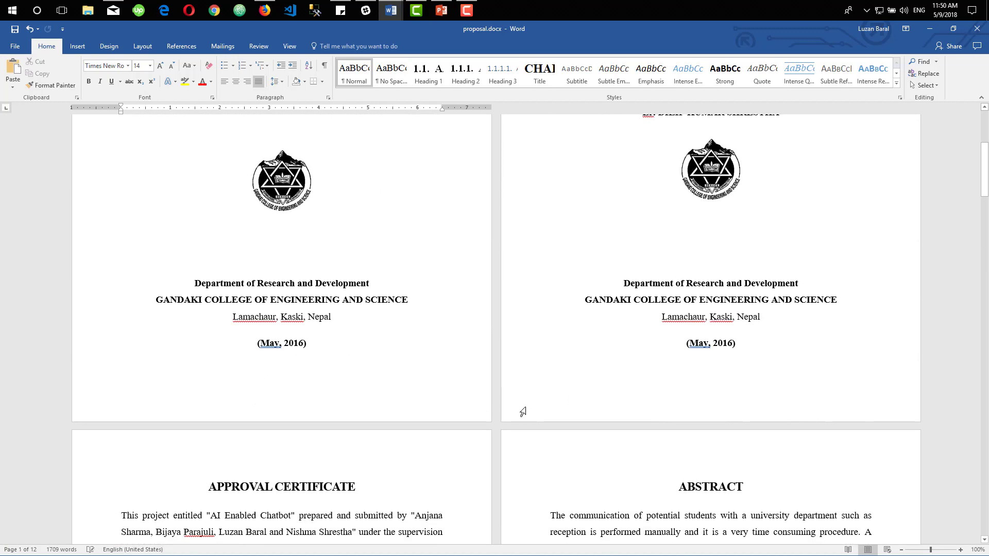
scroll(520, 412, down, 7)
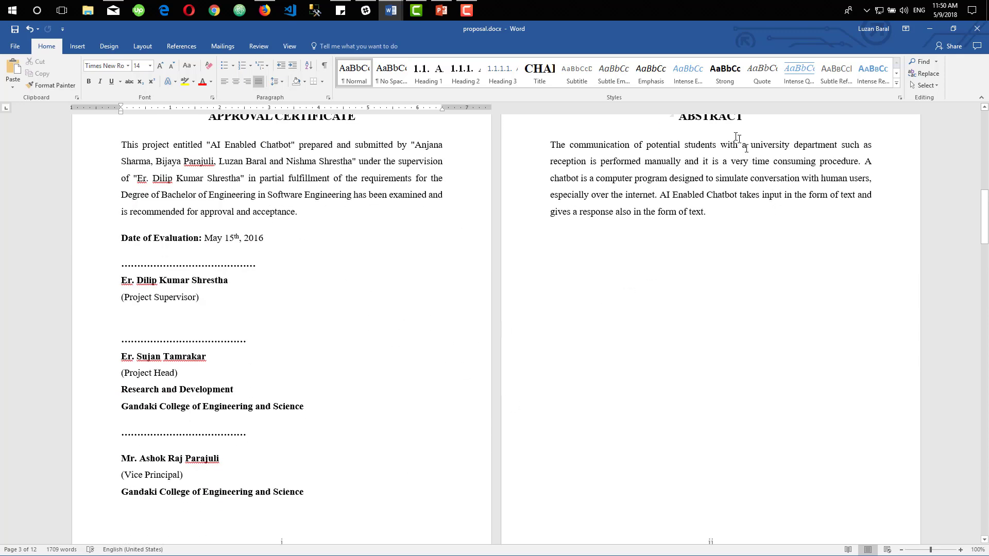
scroll(663, 371, down, 5)
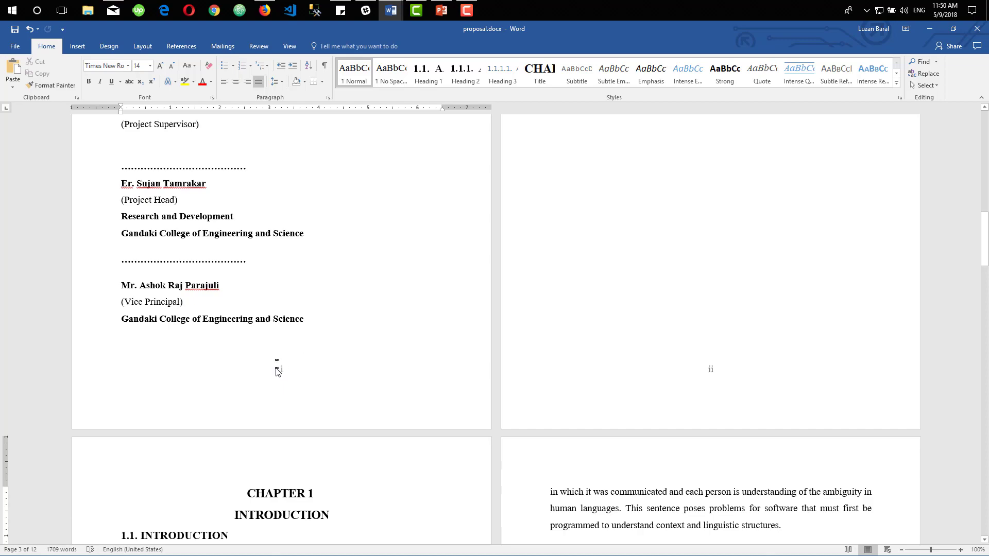
scroll(297, 374, down, 5)
scroll(300, 375, down, 5)
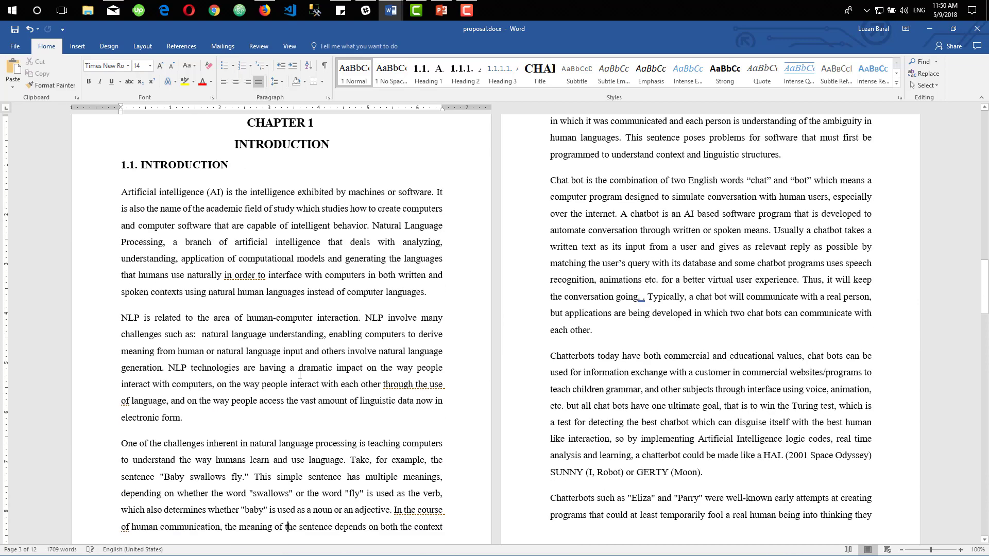
scroll(314, 381, down, 4)
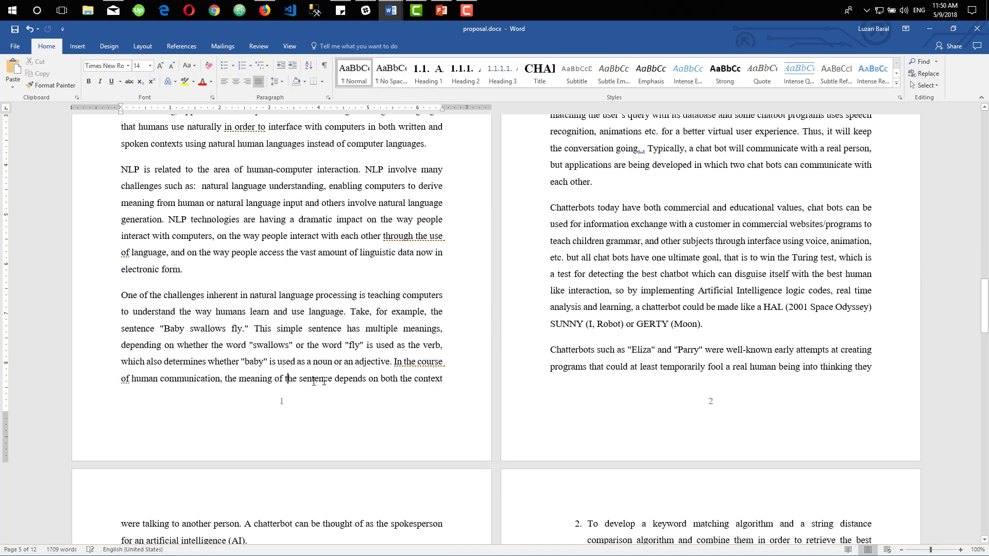
- Go back to the Abstract page and place the cursor at the end of its text
click(287, 395)
scroll(285, 406, up, 8)
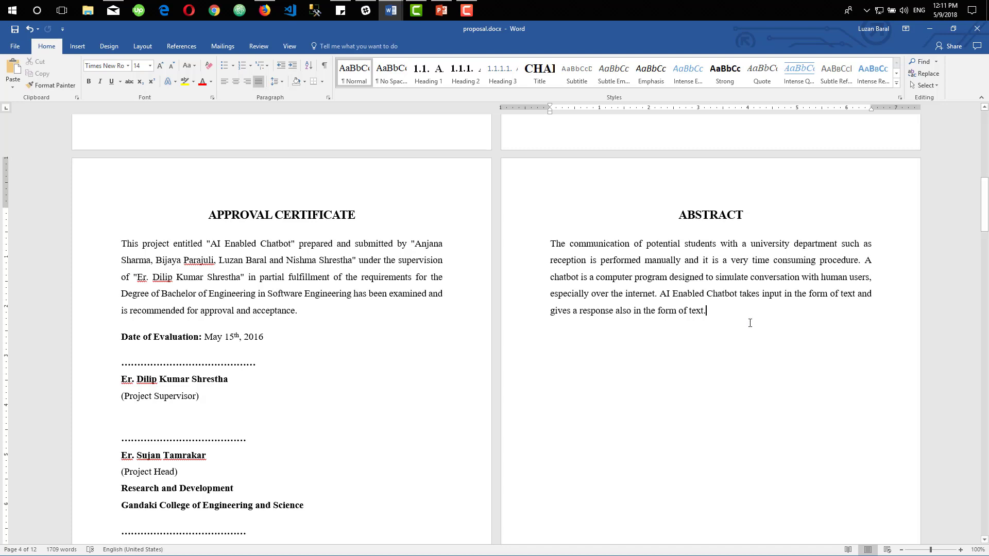
scroll(749, 323, down, 2)
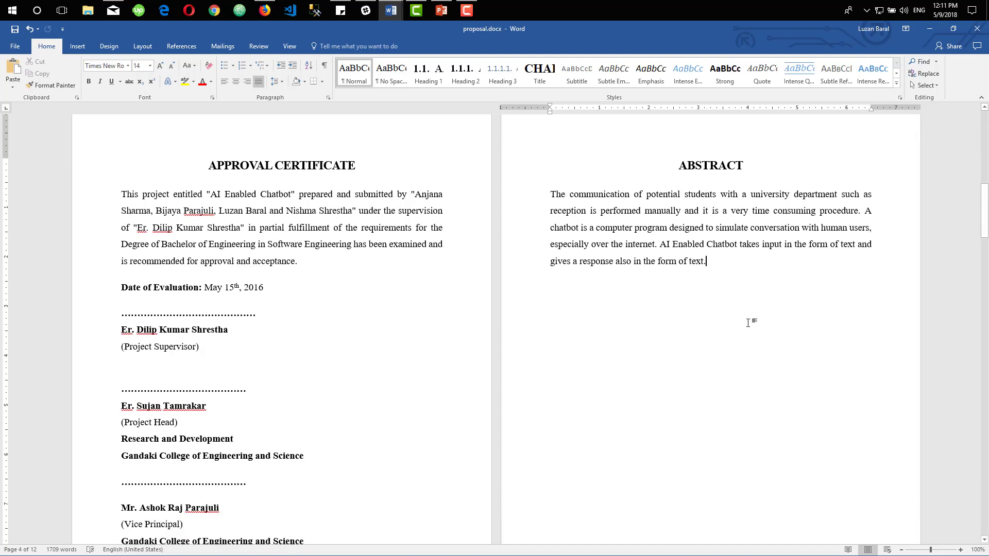
- Insert a page break after the Abstract text to create a blank page before Chapter 1
scroll(748, 323, down, 10)
scroll(748, 323, up, 7)
scroll(748, 323, up, 4)
scroll(756, 269, down, 4)
scroll(757, 270, up, 4)
scroll(724, 247, down, 1)
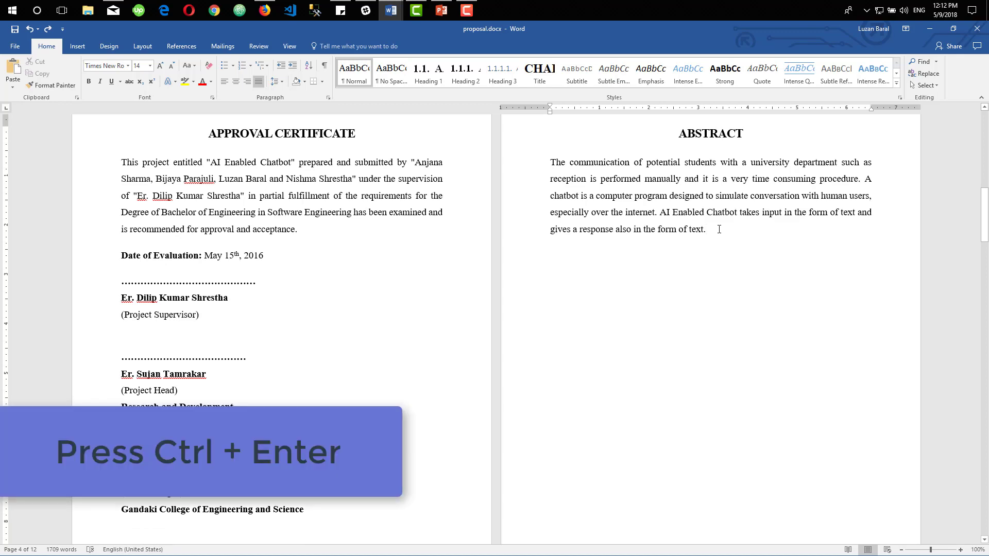
key(ctrl+Return)
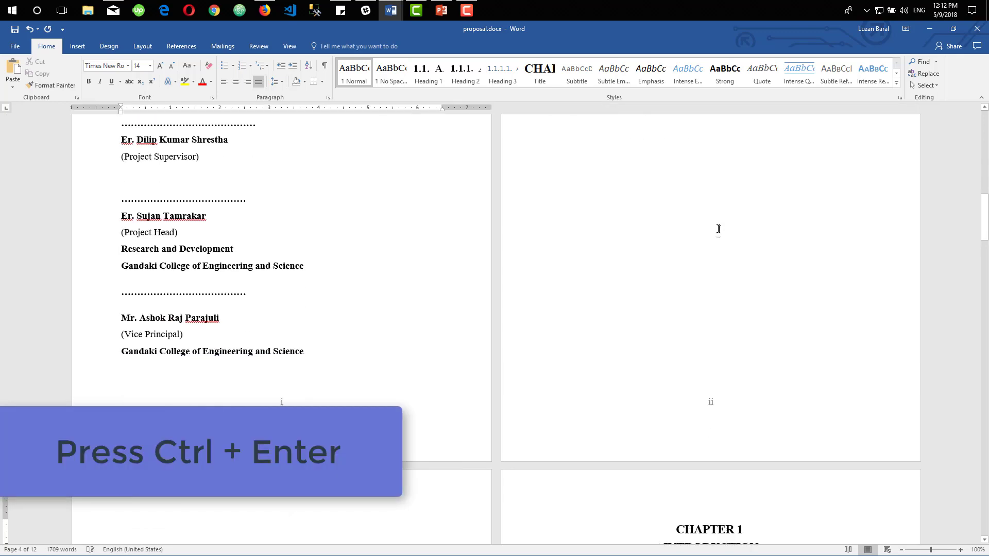
scroll(456, 274, down, 10)
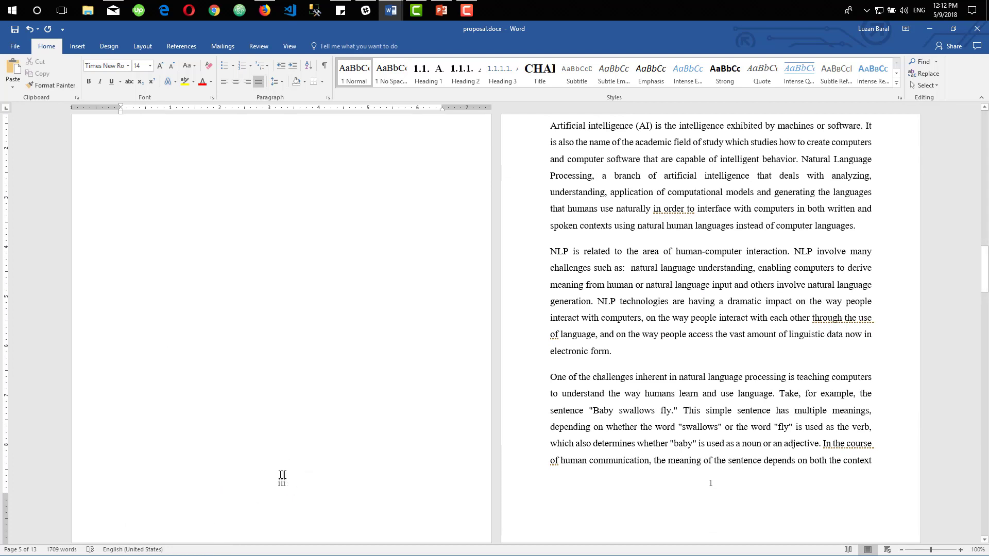
scroll(278, 452, up, 2)
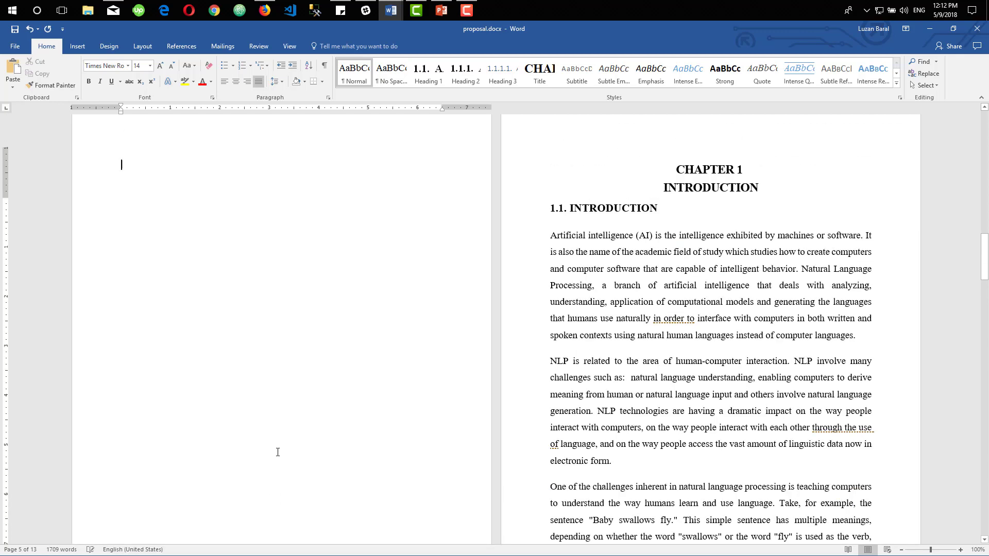
scroll(278, 451, up, 1)
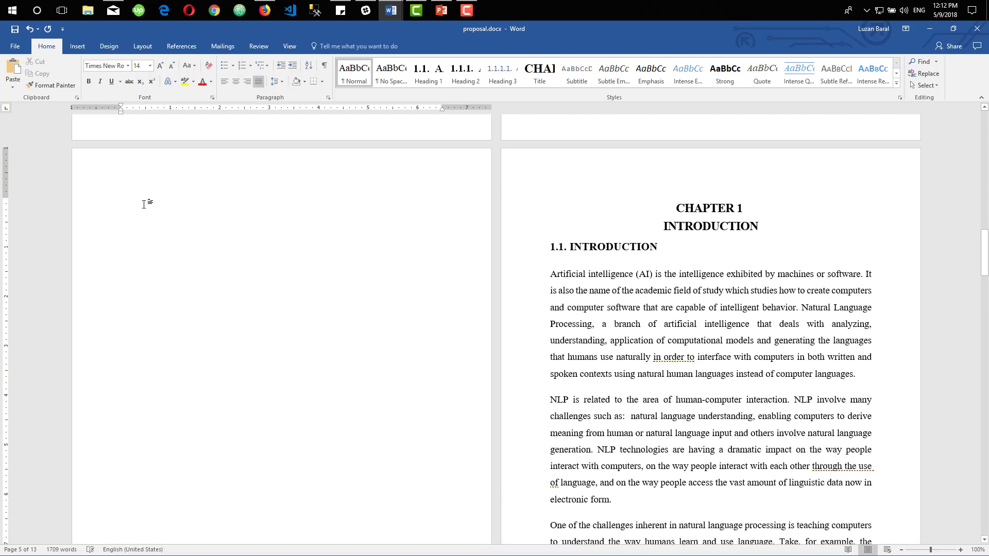
- Insert an Automatic Table 1 table of contents on the blank page before Chapter 1
click(178, 44)
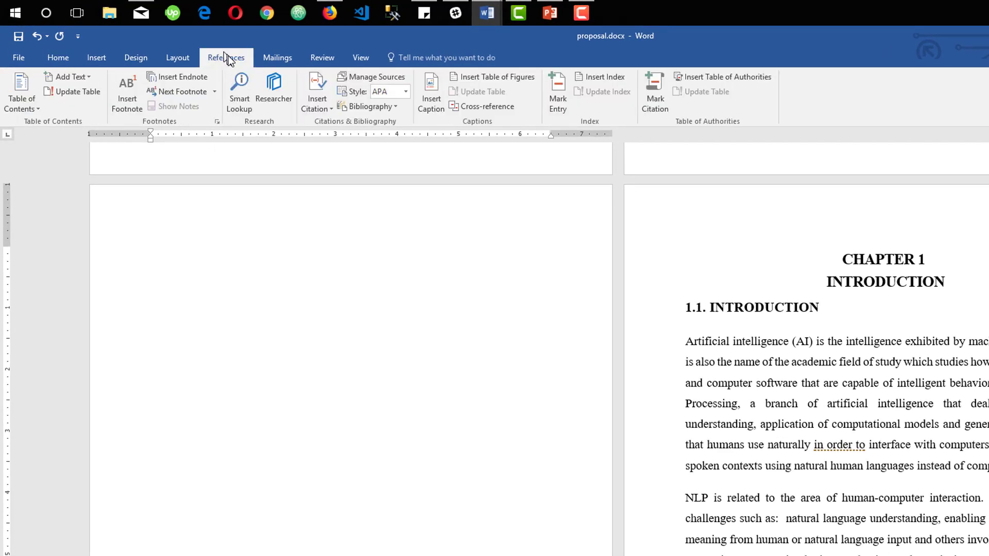
click(35, 108)
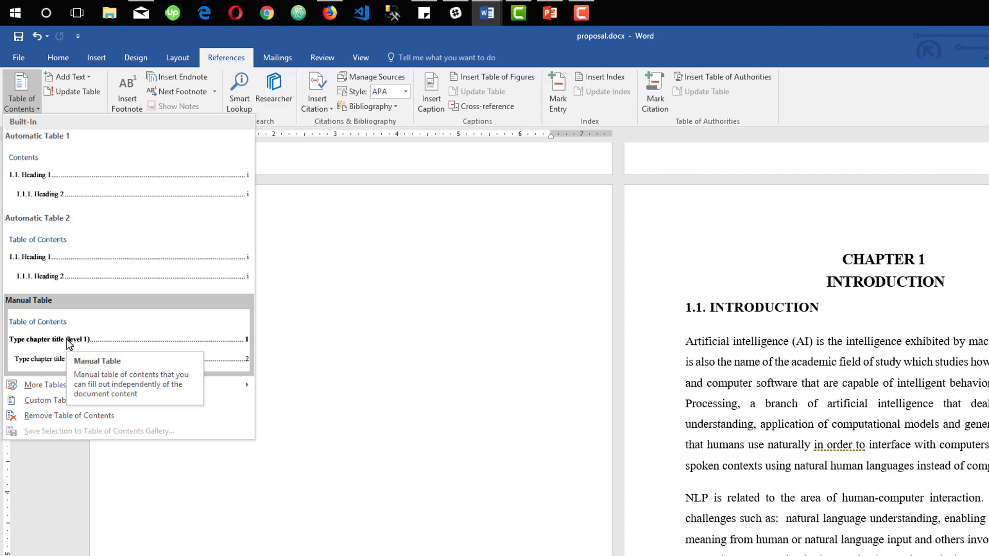
click(65, 166)
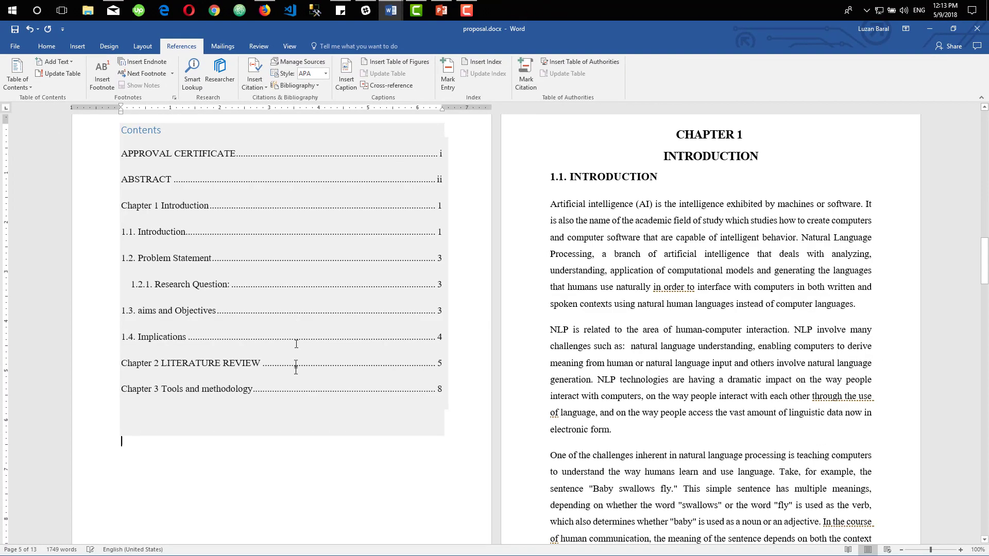
scroll(219, 297, up, 3)
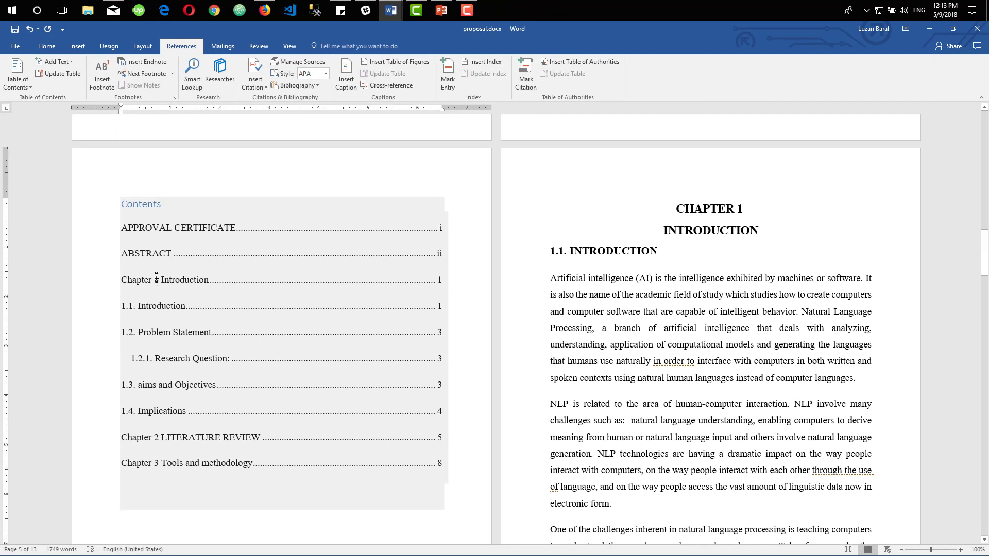
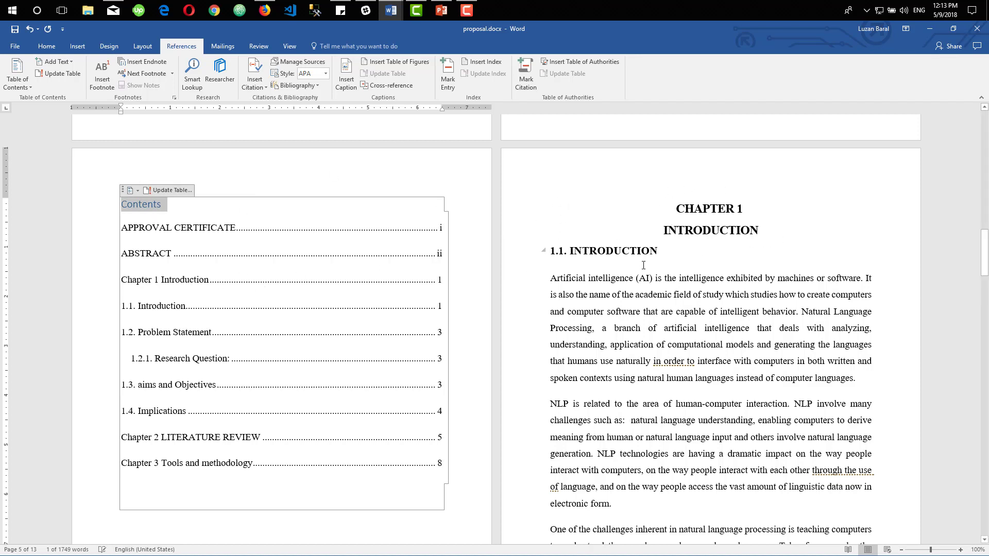
triple_click(170, 332)
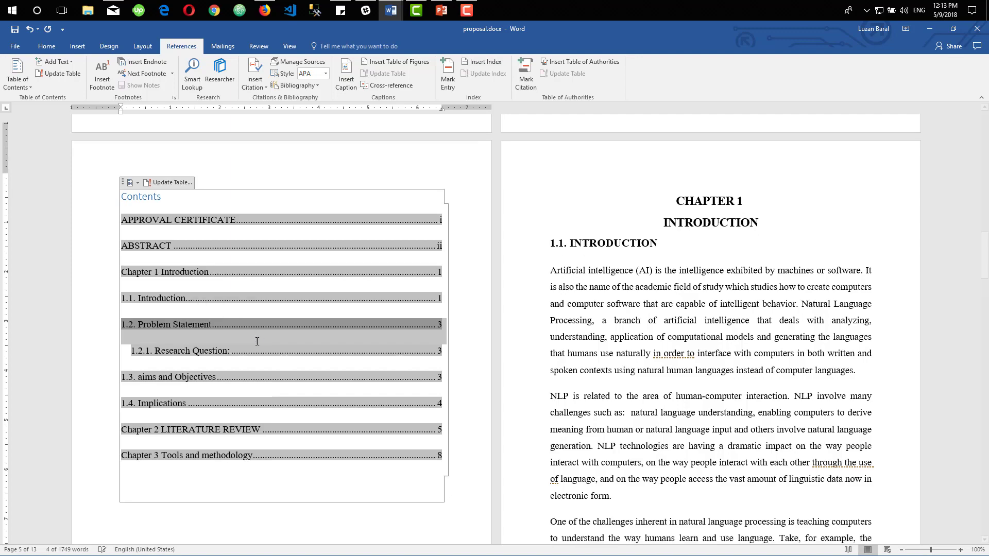
- Add a new page between the end of Chapter 2 and Chapter 3 and enter the text "2.1 Literature Introduction" on it
scroll(255, 341, down, 15)
scroll(579, 340, down, 20)
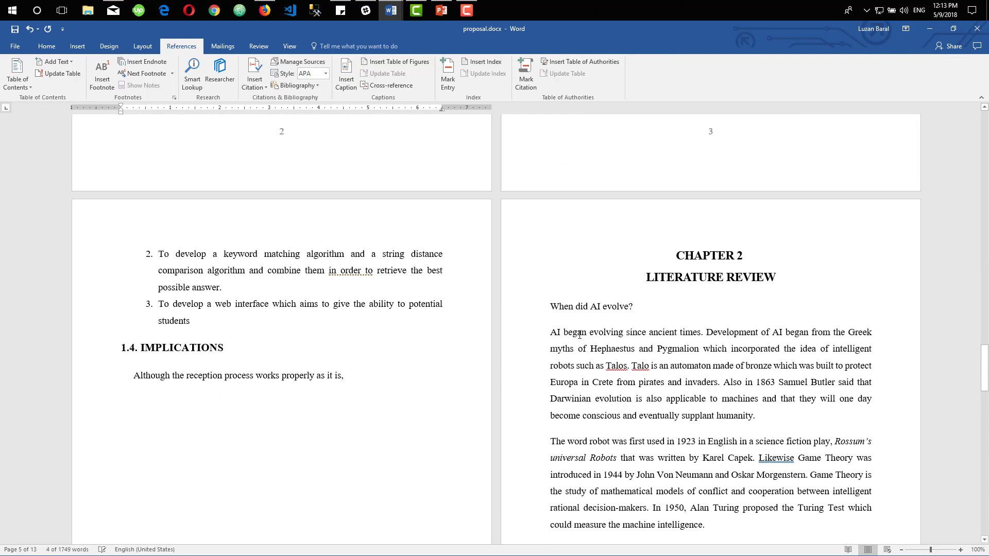
scroll(579, 334, down, 10)
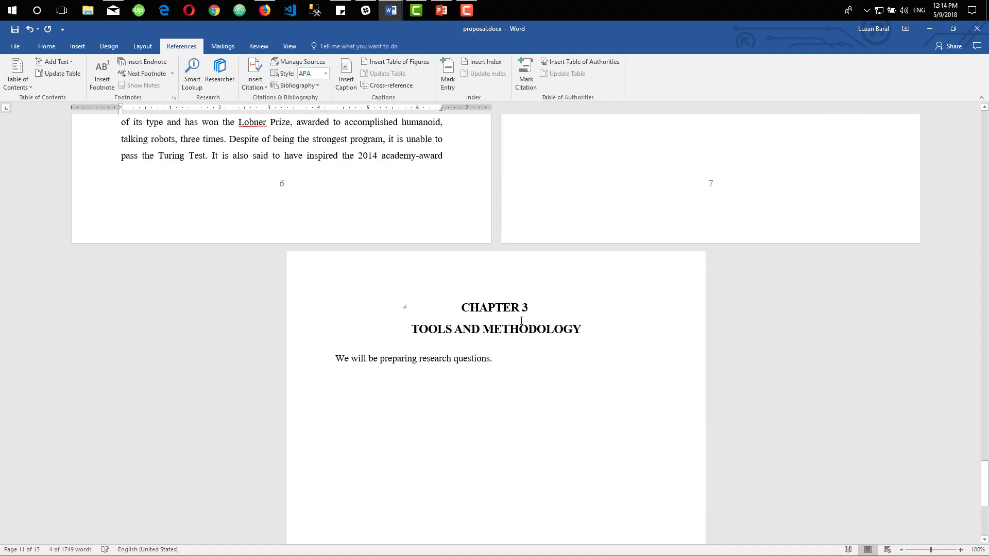
scroll(521, 322, up, 5)
scroll(518, 325, up, 12)
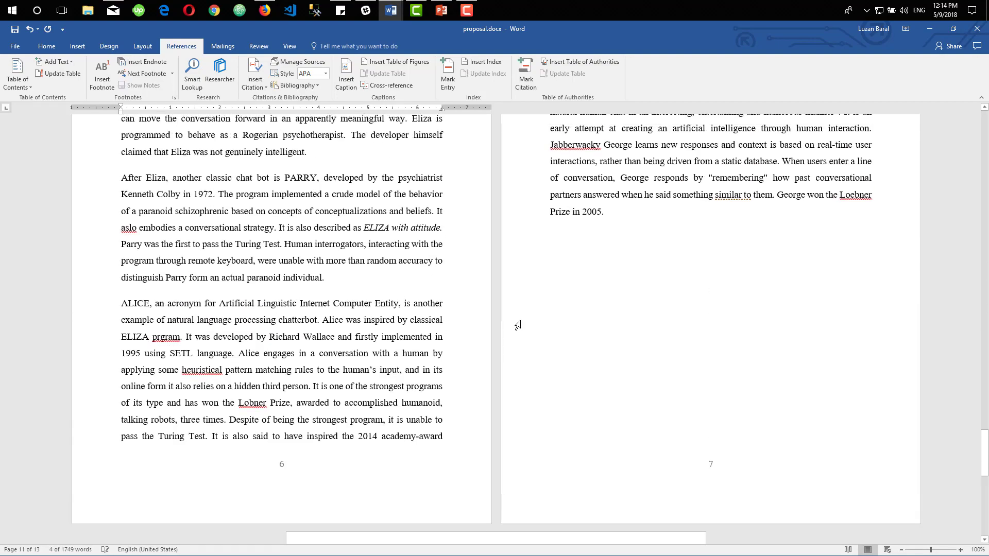
scroll(518, 325, down, 15)
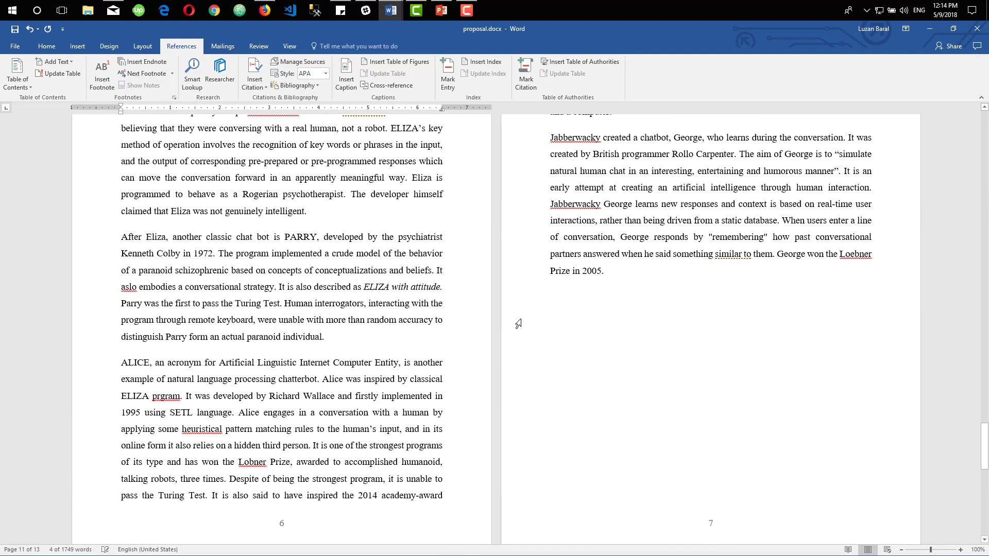
click(176, 279)
text(2.)
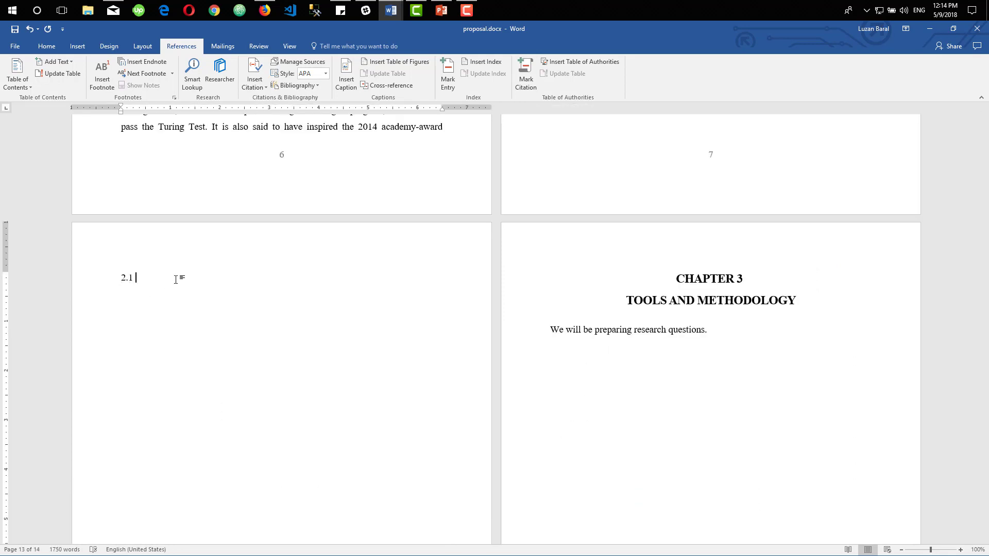
text(1 Literatur)
text(e Re)
text(trodu)
text(ction)
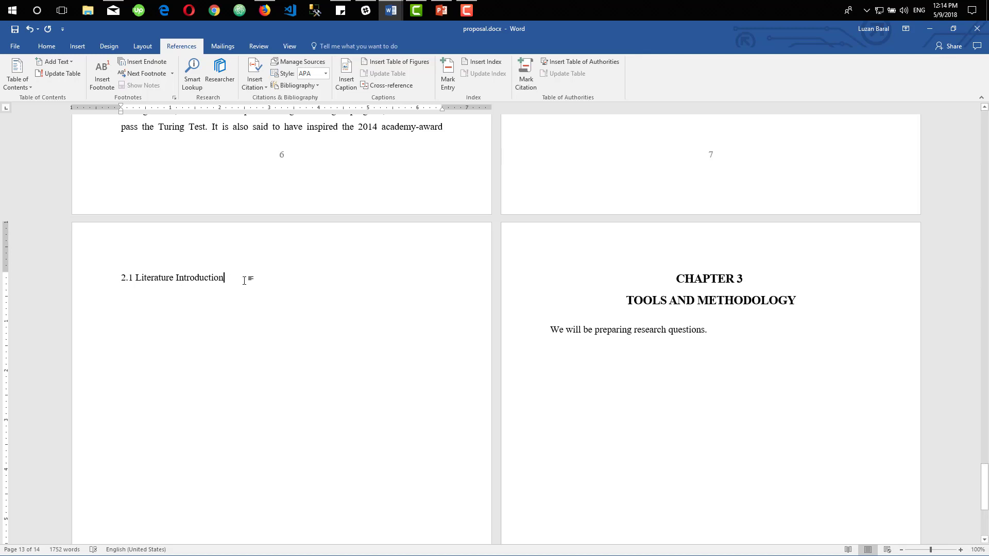
- Apply the Heading 1 style to the "2.1 Literature Introduction" line
drag(237, 278, 121, 281)
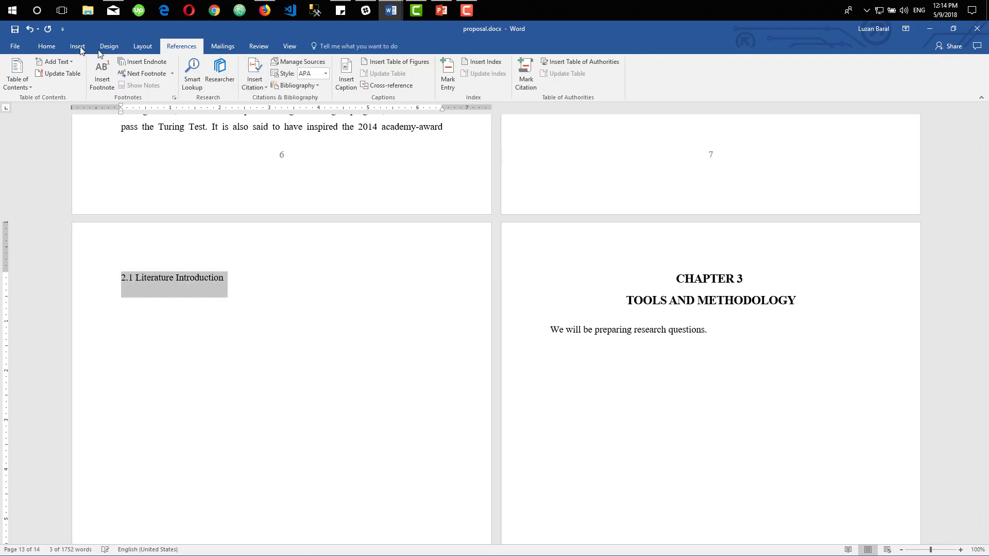
click(47, 46)
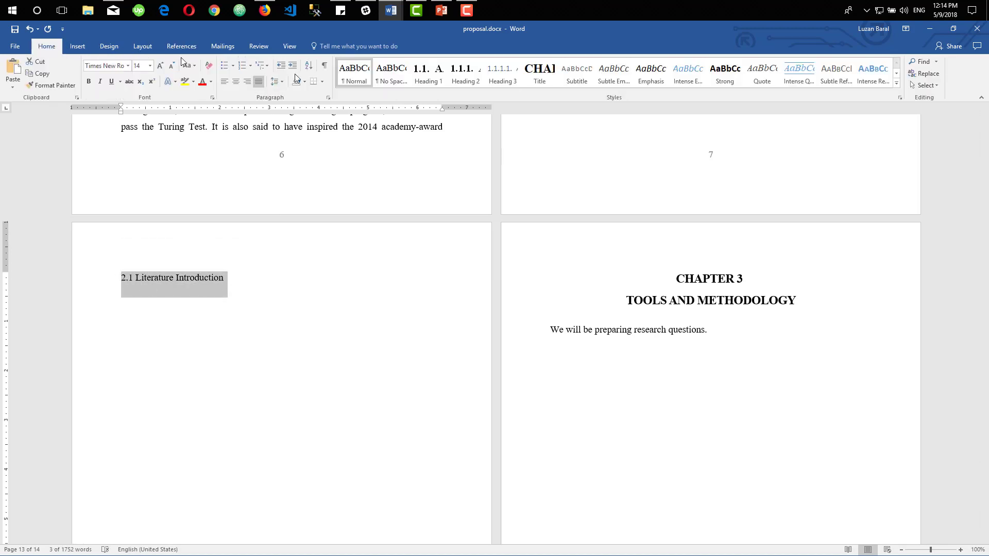
click(430, 73)
click(221, 305)
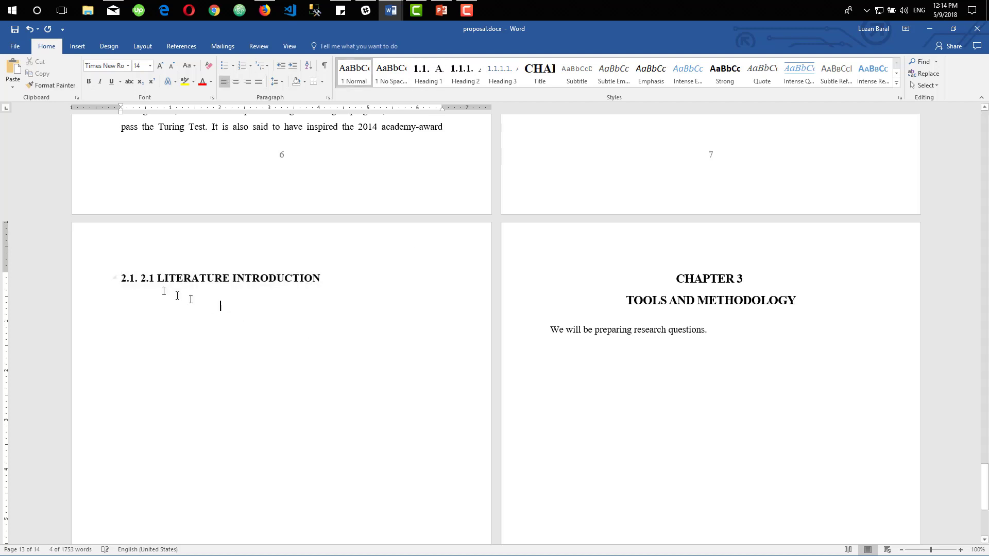
- Delete the duplicate manually entered "2.1" from the Literature Introduction heading, keeping the automatic number
click(157, 279)
key(BackSpace)
key(BackSpace)
key(BackSpace)
key(BackSpace)
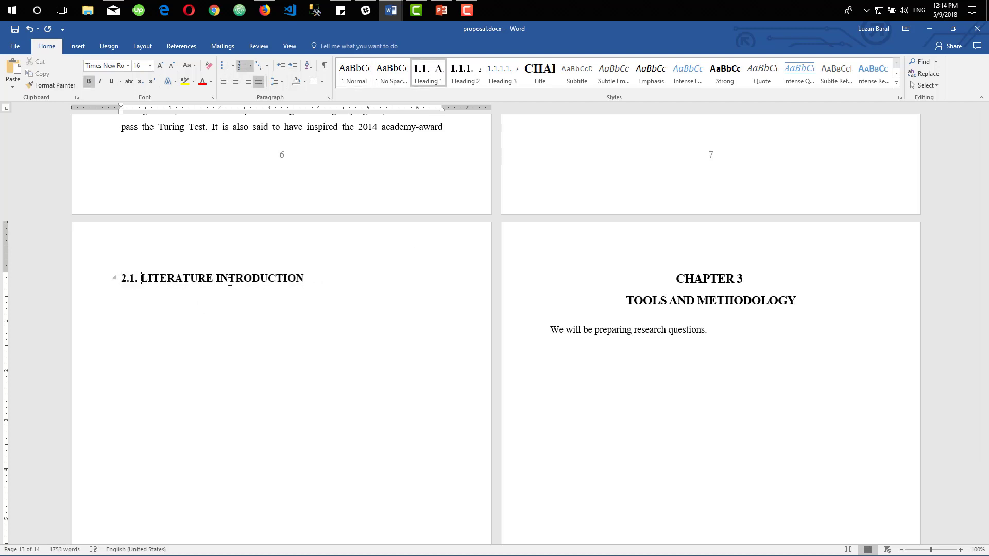
- Compare the pages of the new Literature Introduction heading and Chapter 3 with the entries in the table of contents
scroll(300, 305, up, 5)
scroll(299, 306, up, 6)
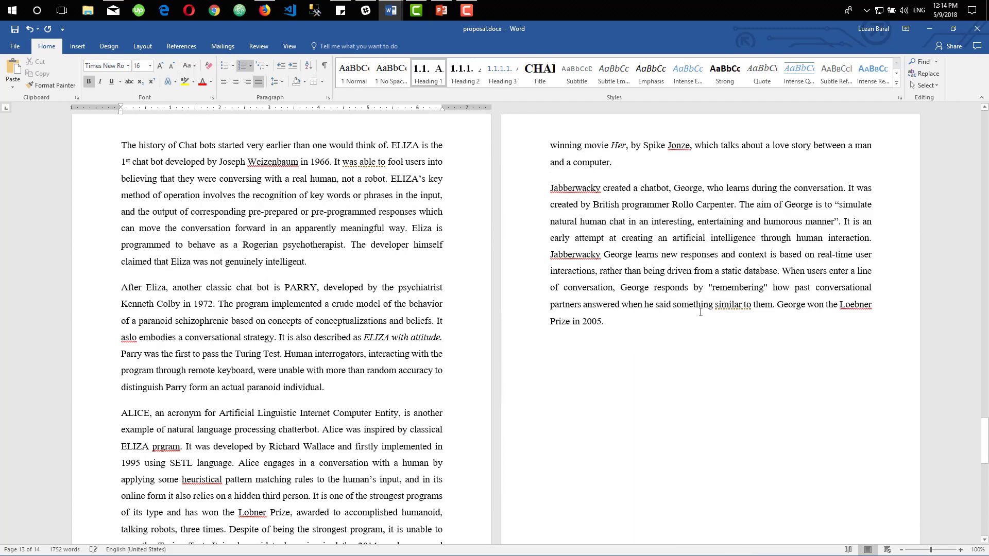
scroll(254, 346, down, 12)
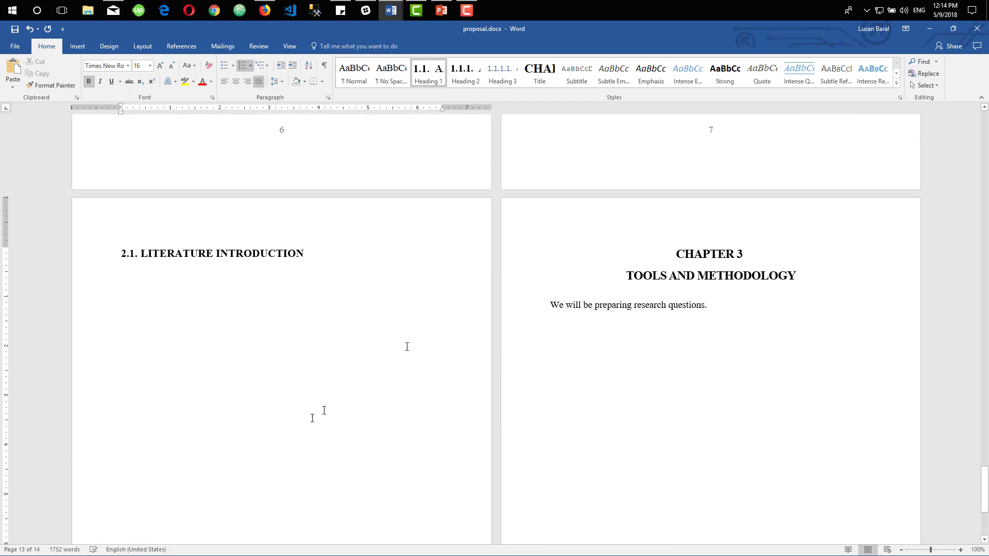
scroll(620, 225, up, 20)
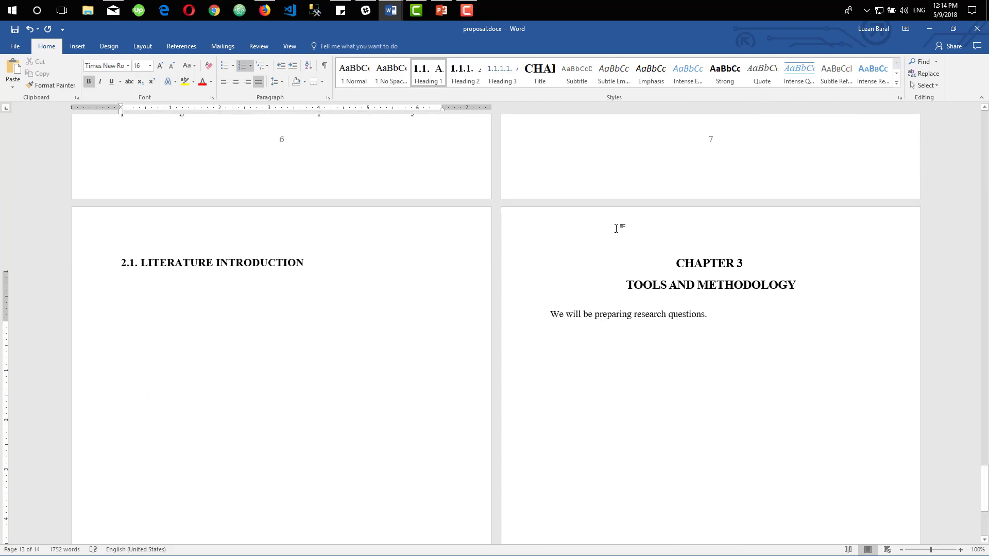
scroll(612, 211, up, 18)
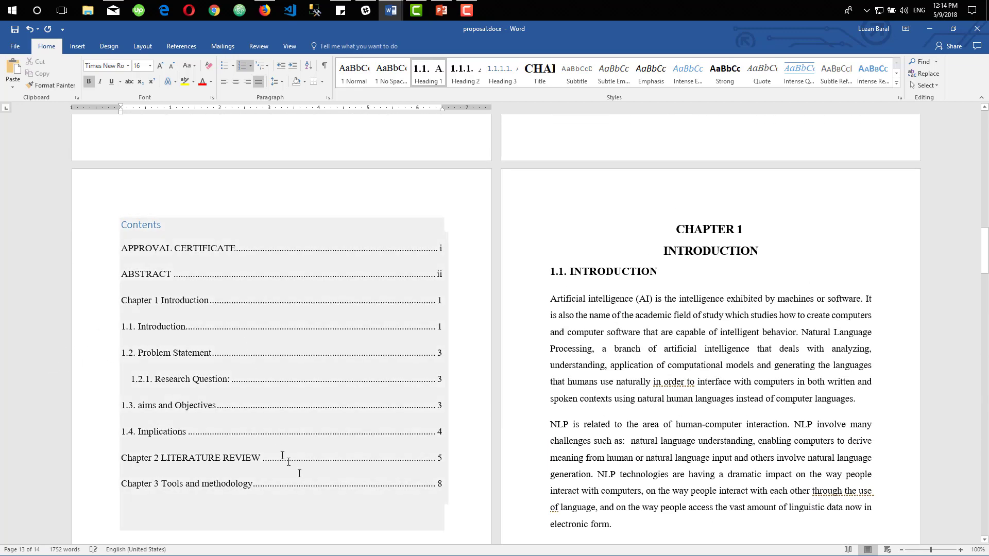
scroll(432, 468, down, 1)
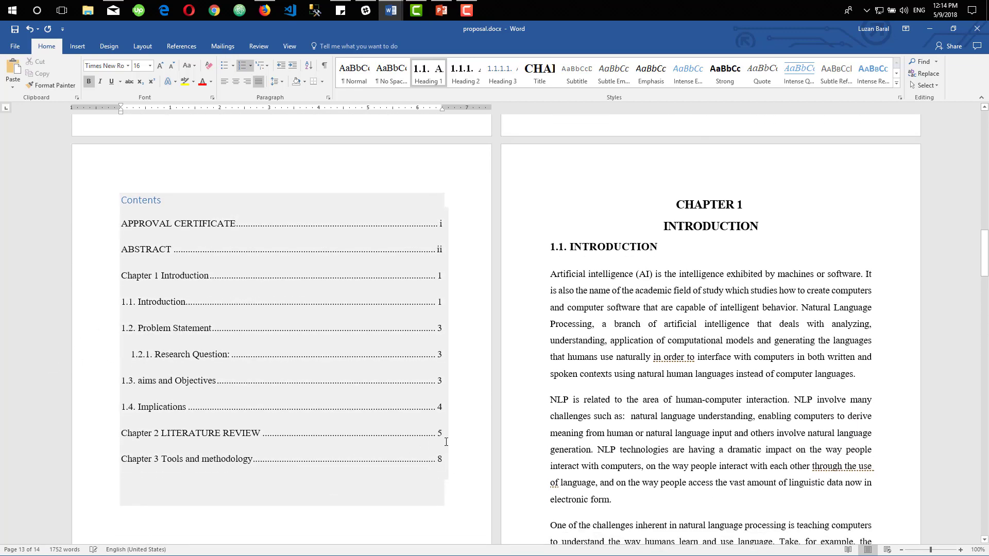
click(442, 461)
double_click(443, 460)
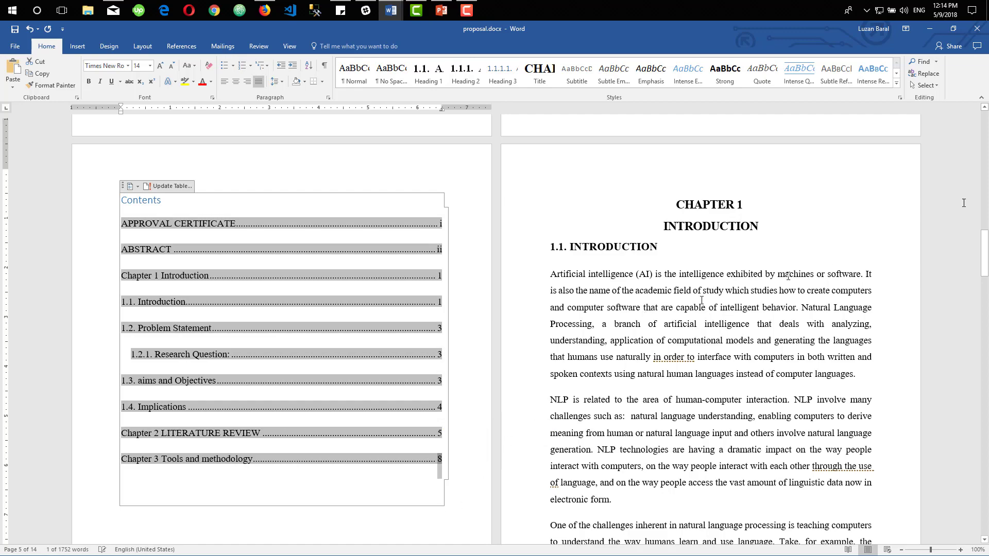
scroll(963, 203, down, 1)
drag(984, 253, 959, 242)
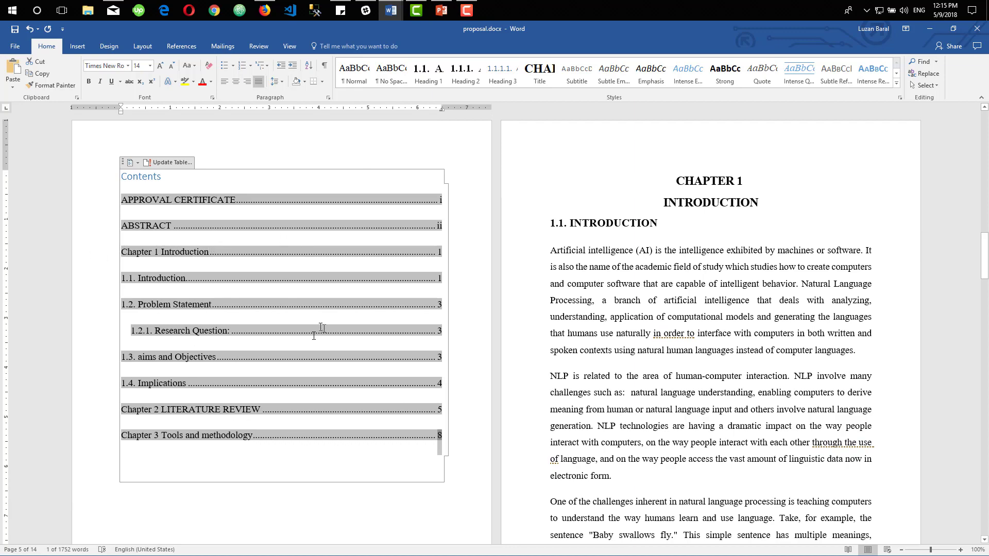
click(641, 334)
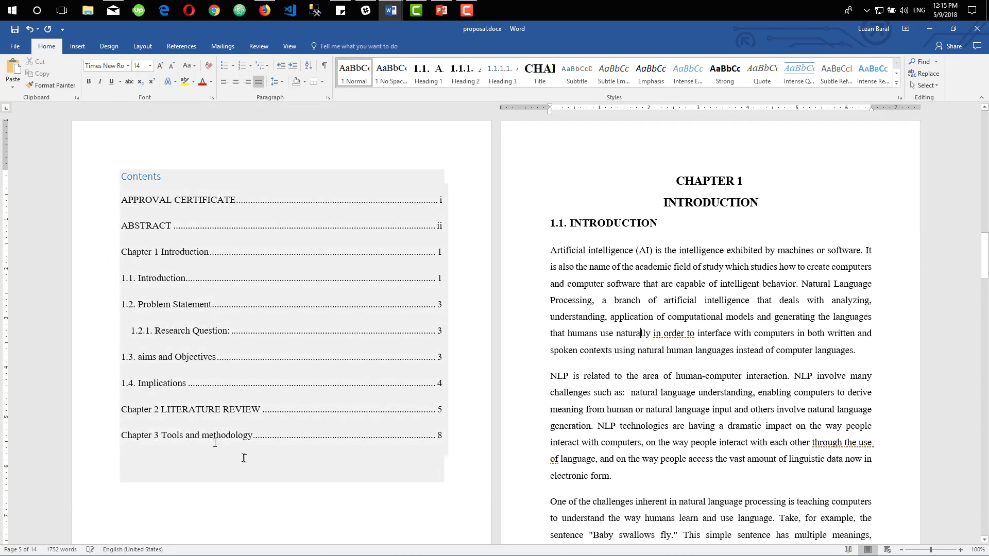
- Update the entire table of contents to include the Literature Introduction heading and refresh the page numbers
click(172, 226)
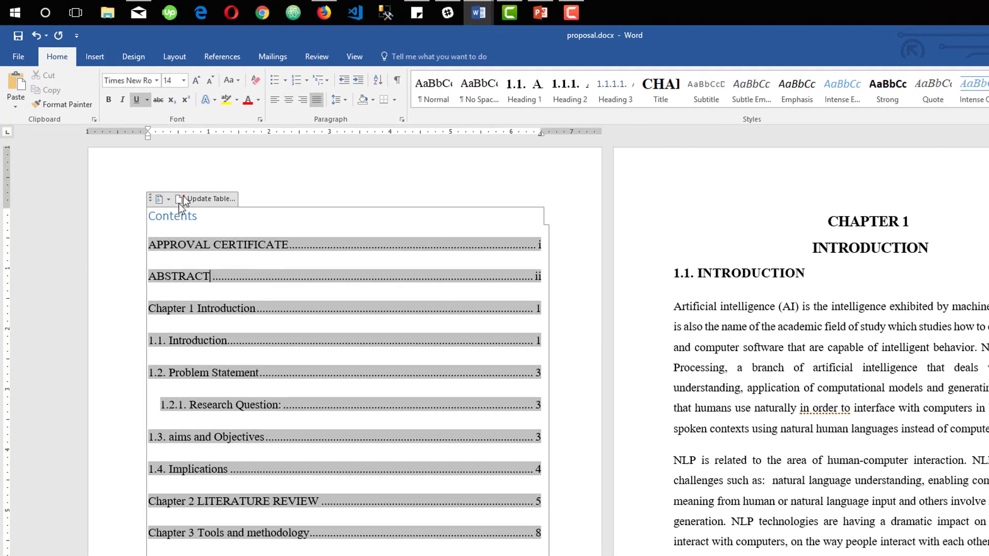
click(190, 200)
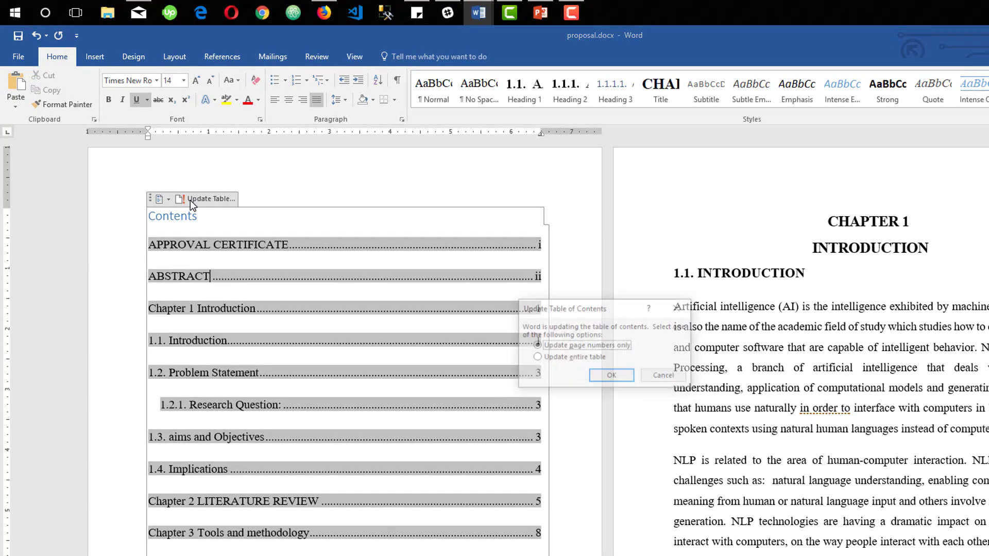
click(566, 356)
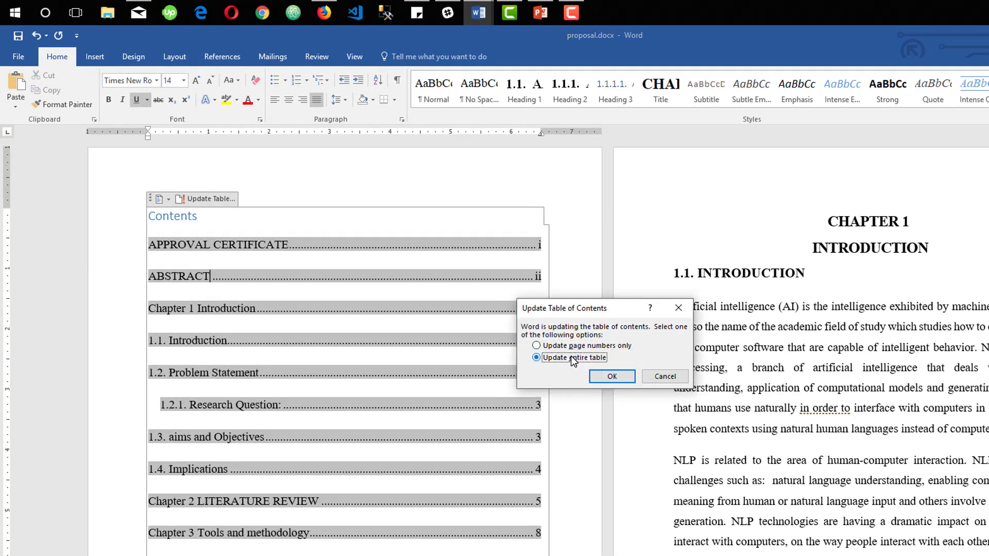
click(612, 376)
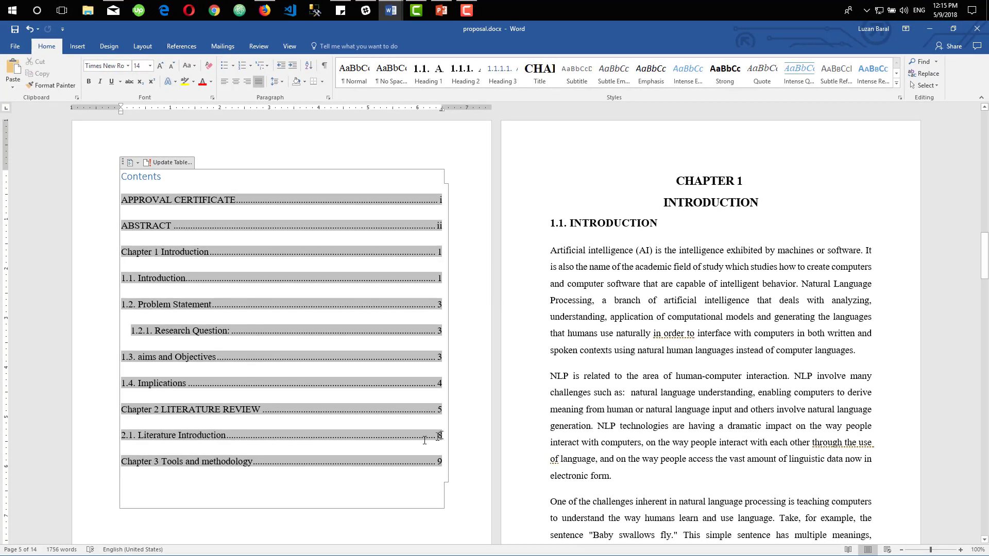
click(226, 435)
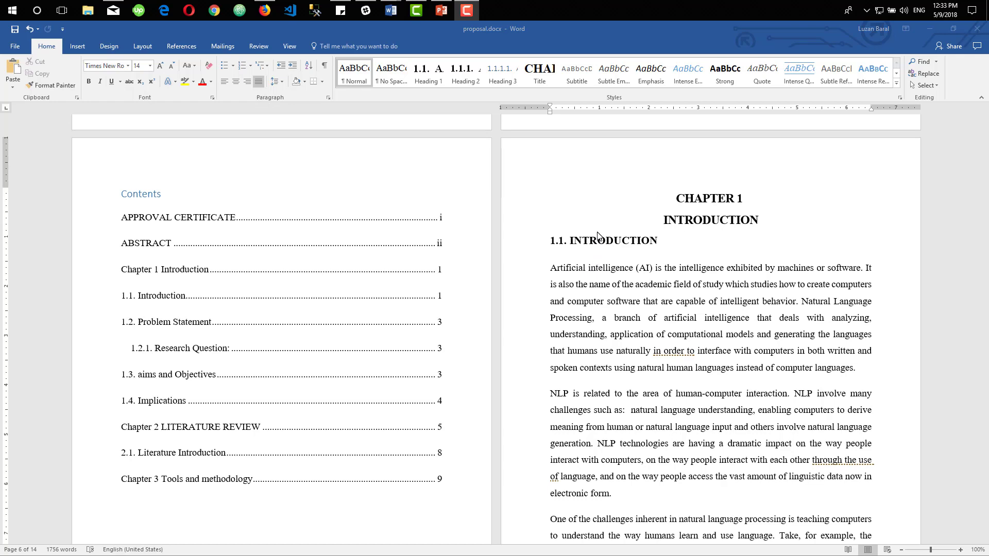
scroll(598, 236, up, 12)
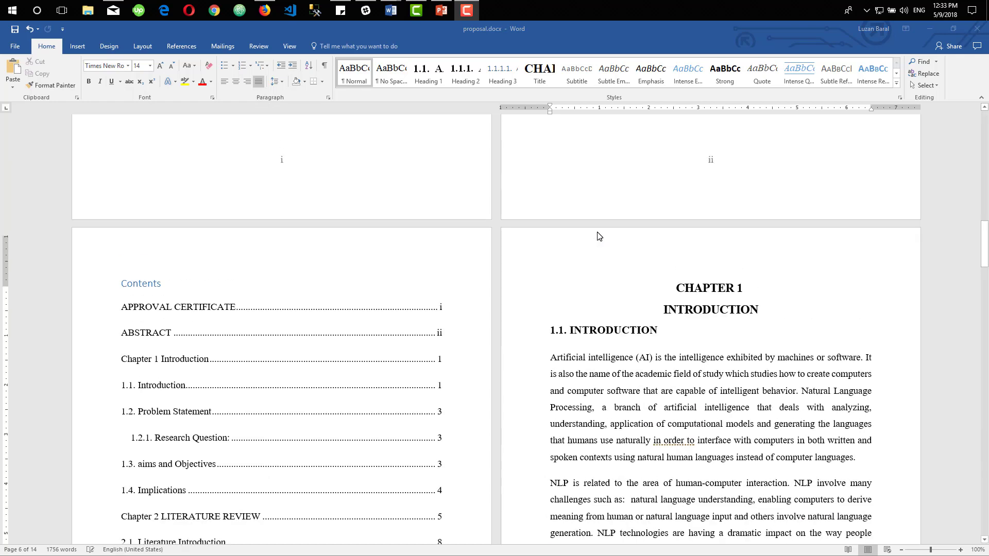
- Review the page numbering from the cover pages through the approval certificate and abstract to the table of contents and Chapter 1
scroll(598, 236, up, 3)
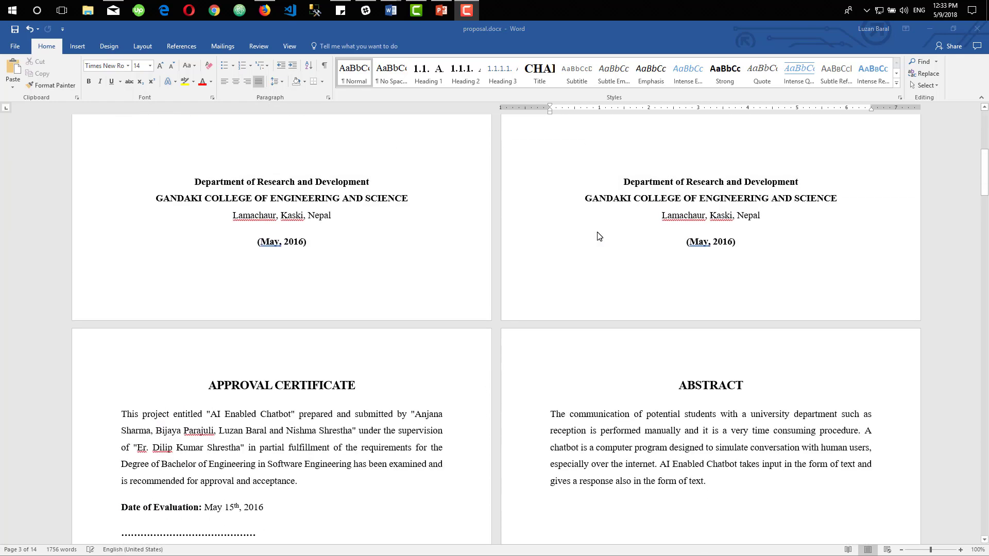
scroll(598, 236, up, 5)
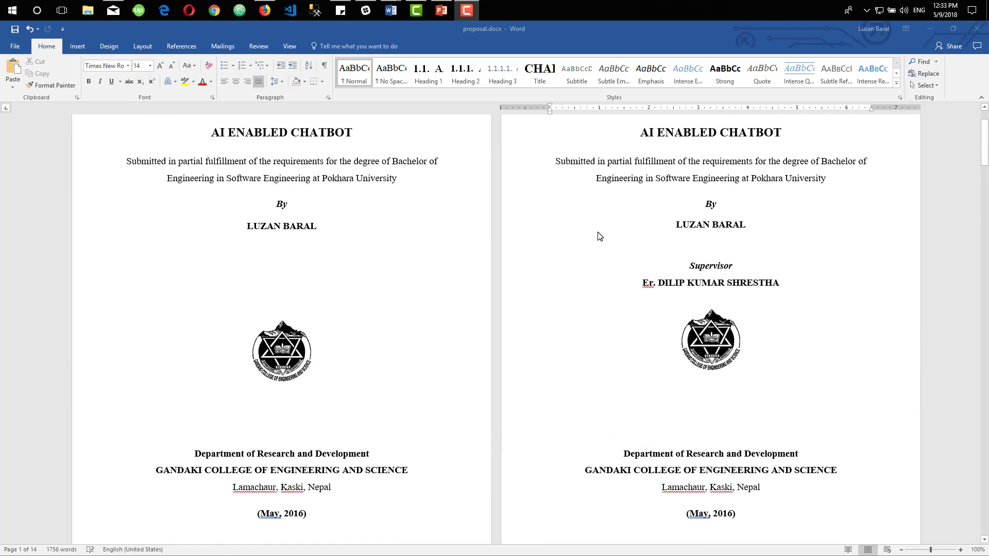
scroll(567, 232, down, 4)
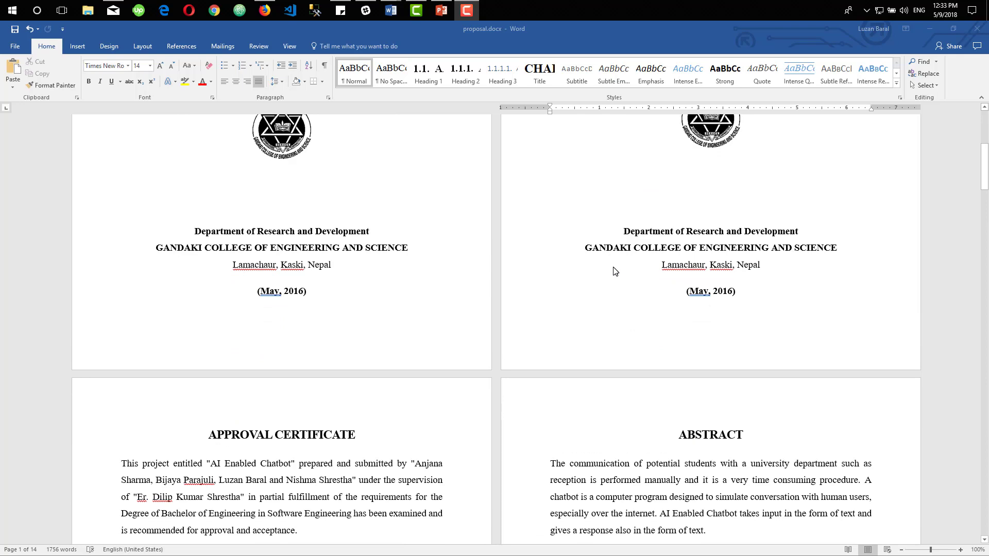
scroll(610, 268, up, 2)
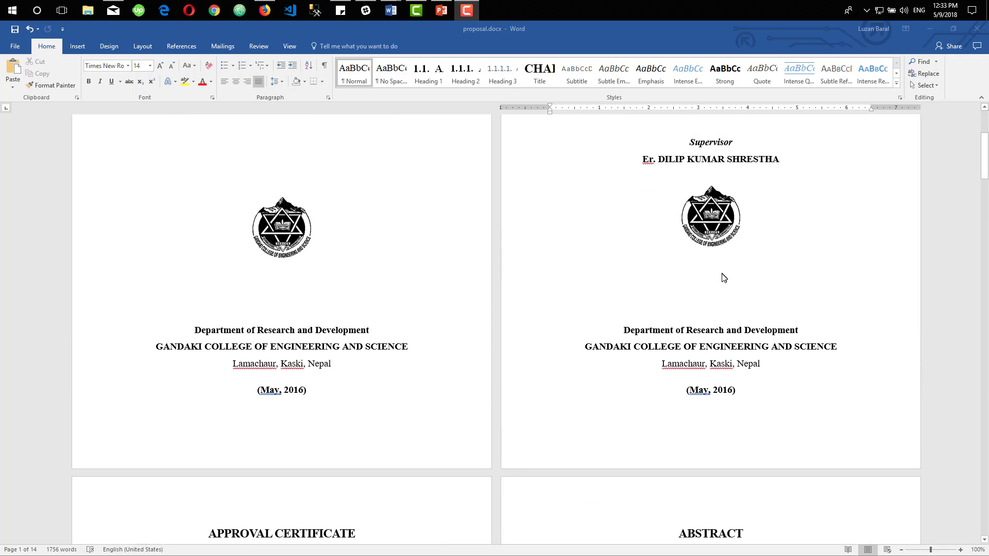
scroll(724, 278, down, 6)
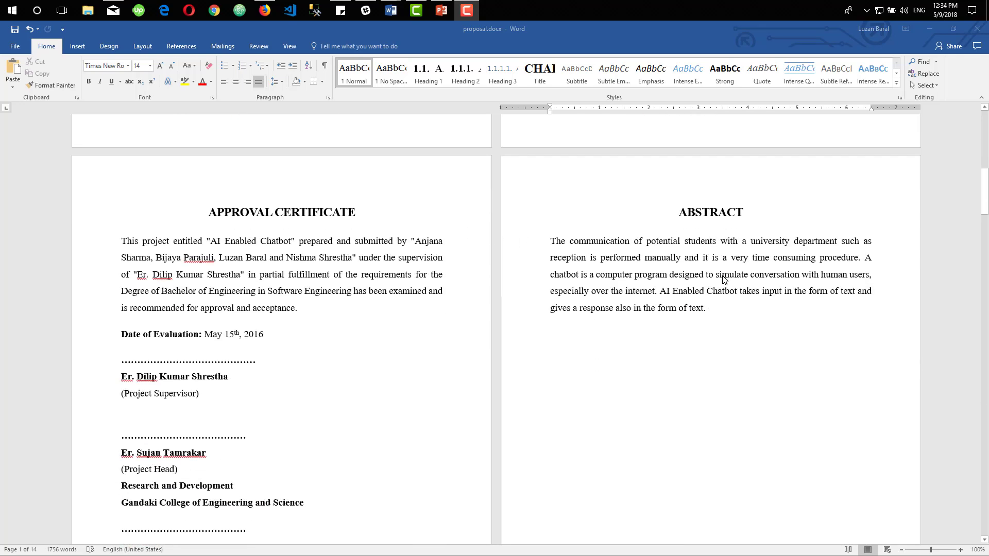
scroll(724, 278, down, 1)
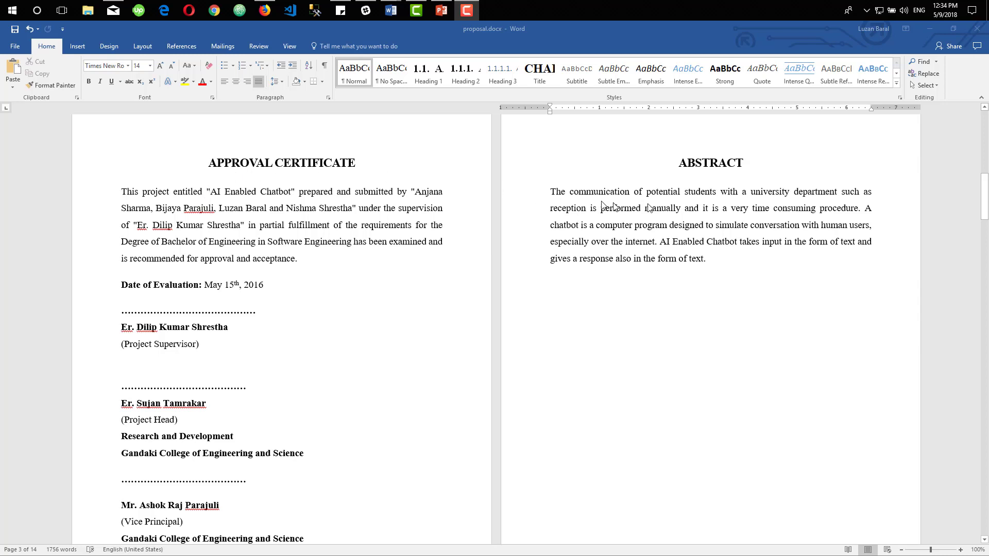
scroll(644, 273, down, 4)
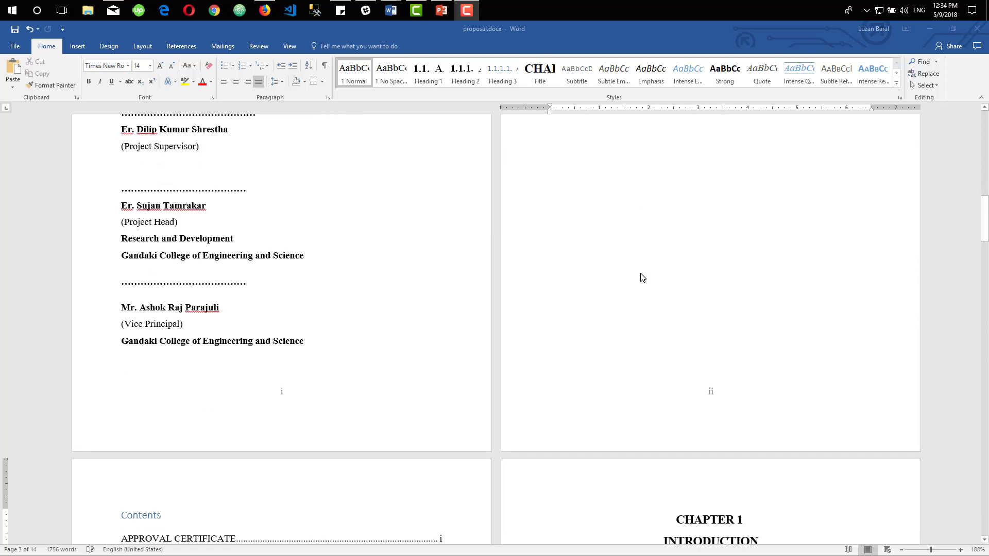
scroll(643, 278, down, 3)
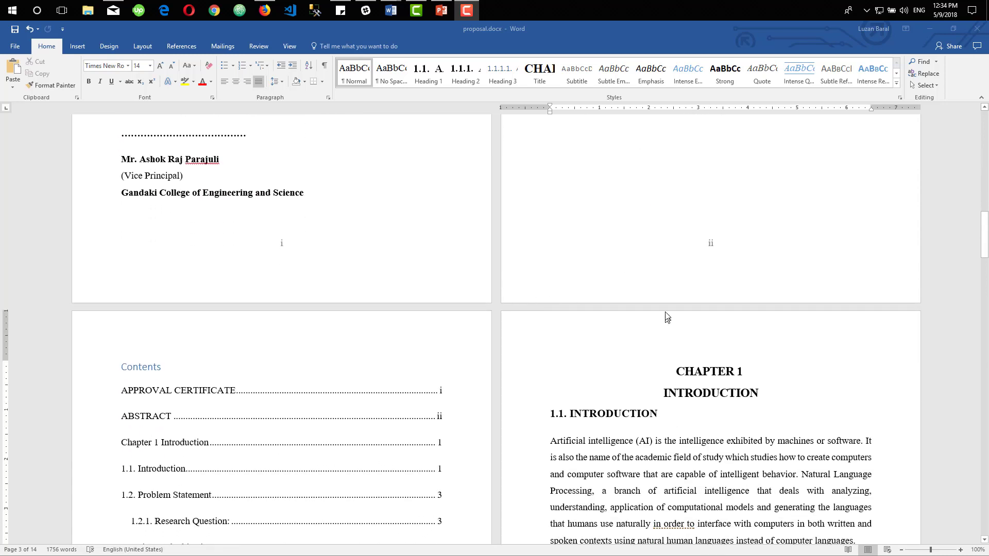
scroll(670, 367, down, 2)
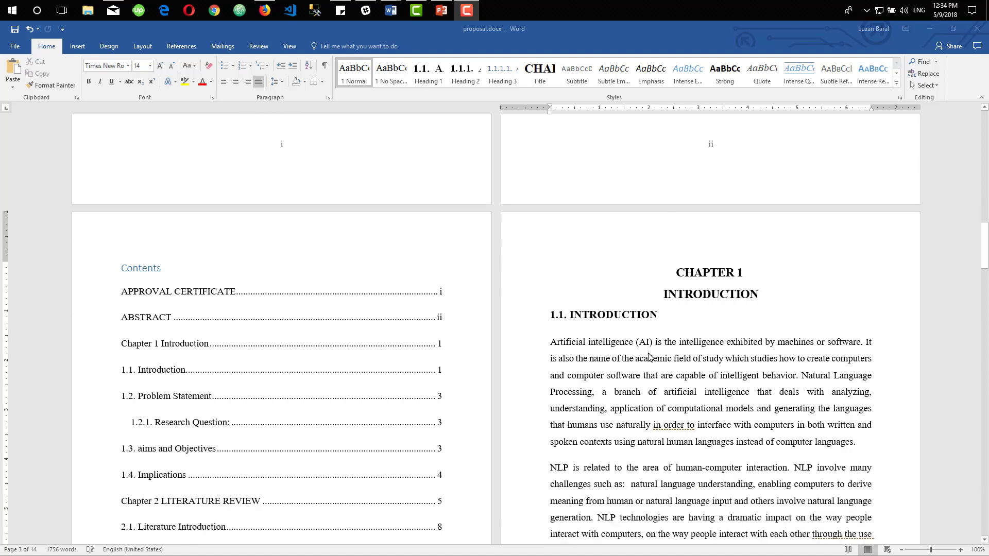
scroll(720, 382, down, 5)
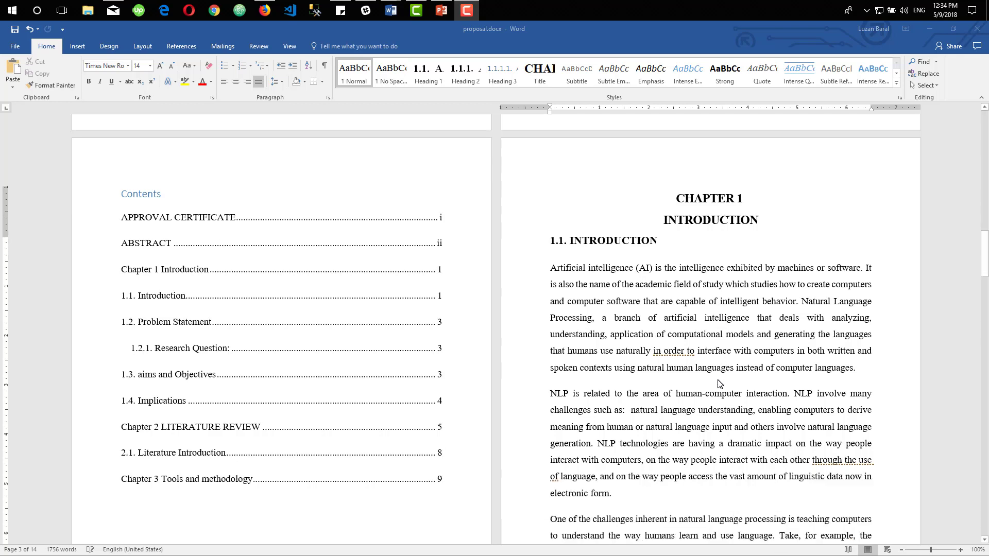
scroll(722, 384, up, 5)
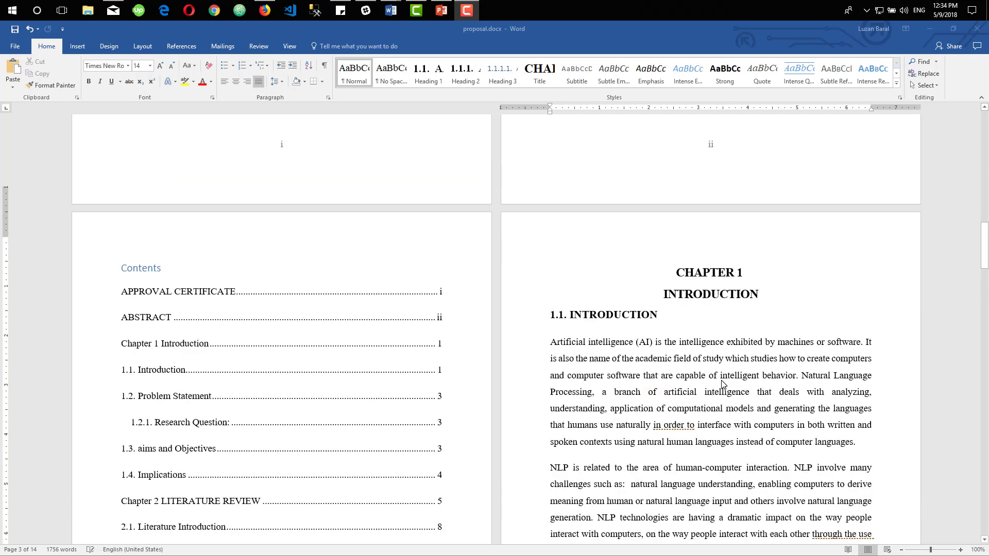
scroll(282, 282, down, 2)
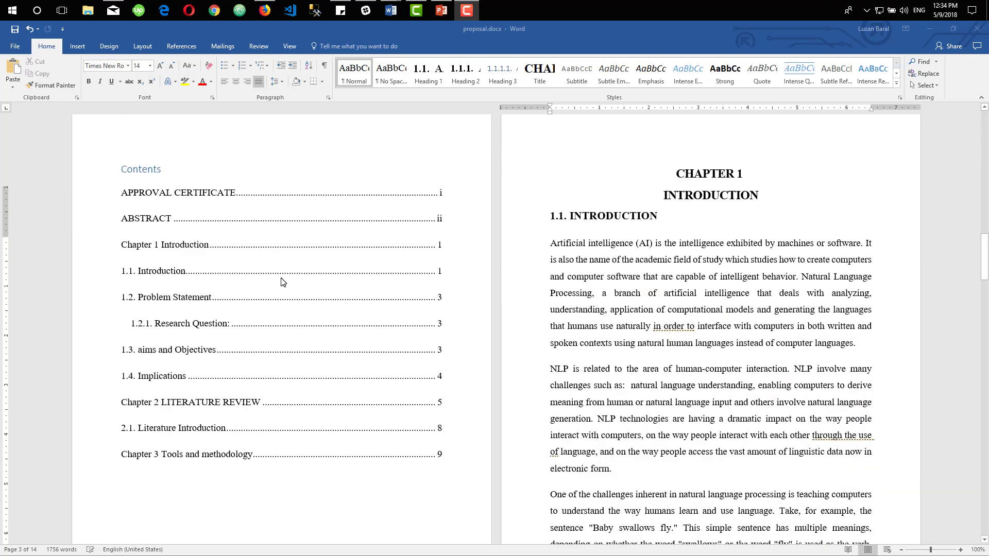